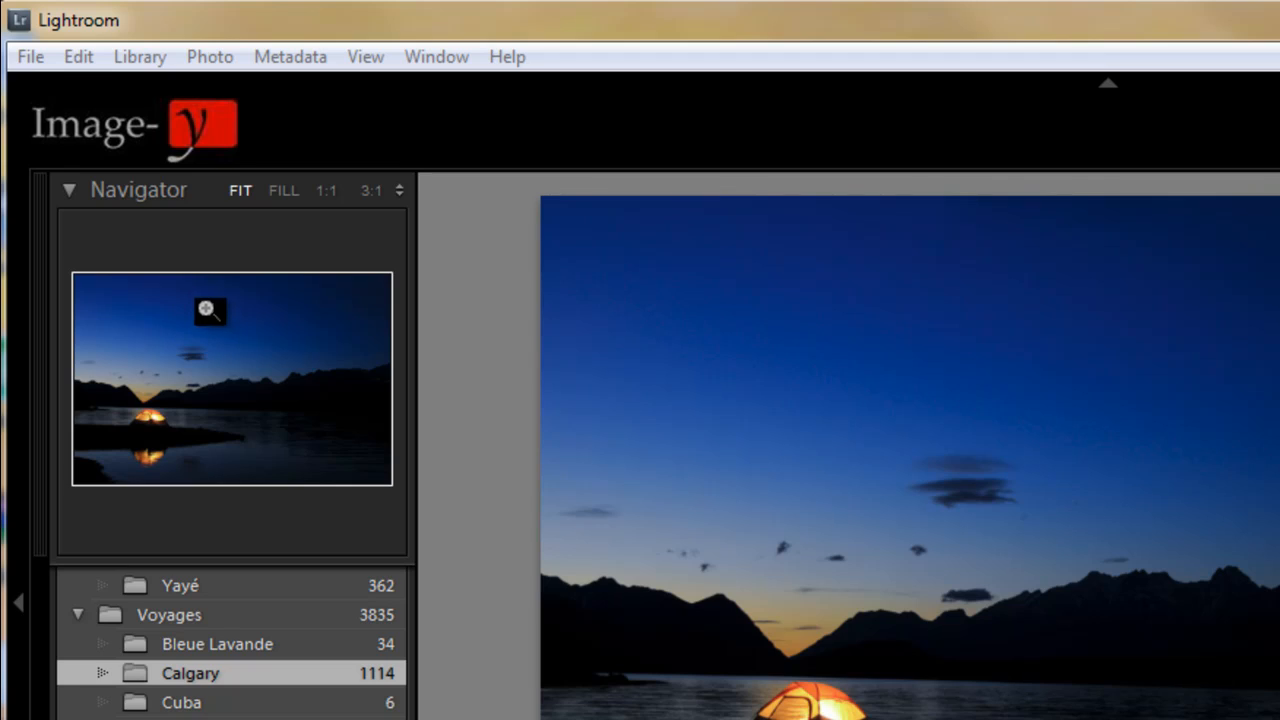
- Open the export settings for the photo, keep watermarking enabled, and open the Watermark Editor
click(31, 57)
click(88, 382)
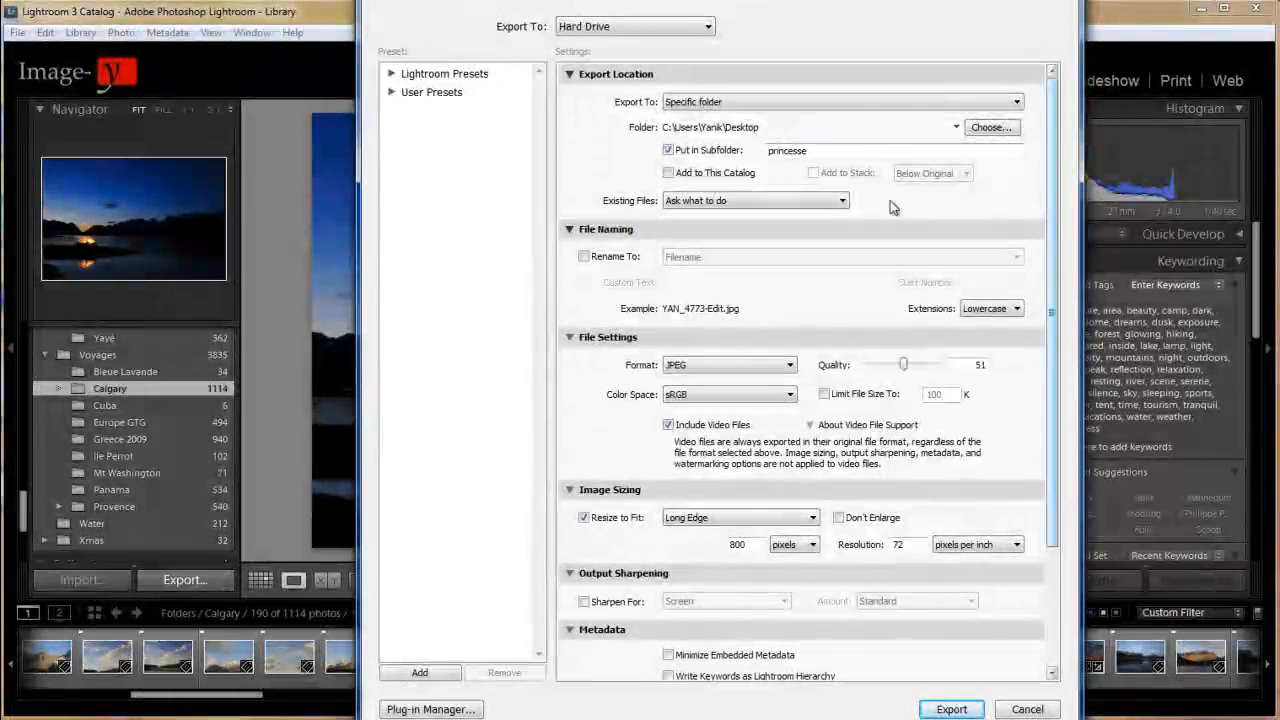
drag(1052, 146, 1047, 294)
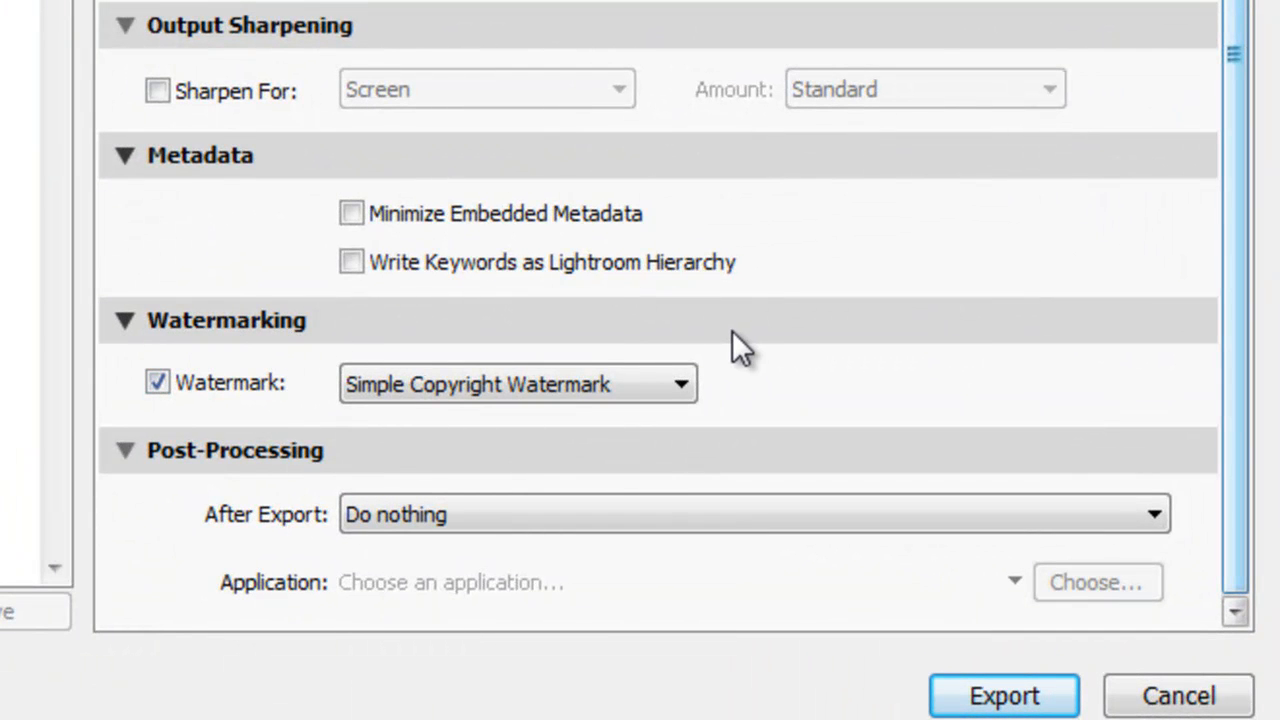
click(157, 380)
click(157, 382)
click(626, 390)
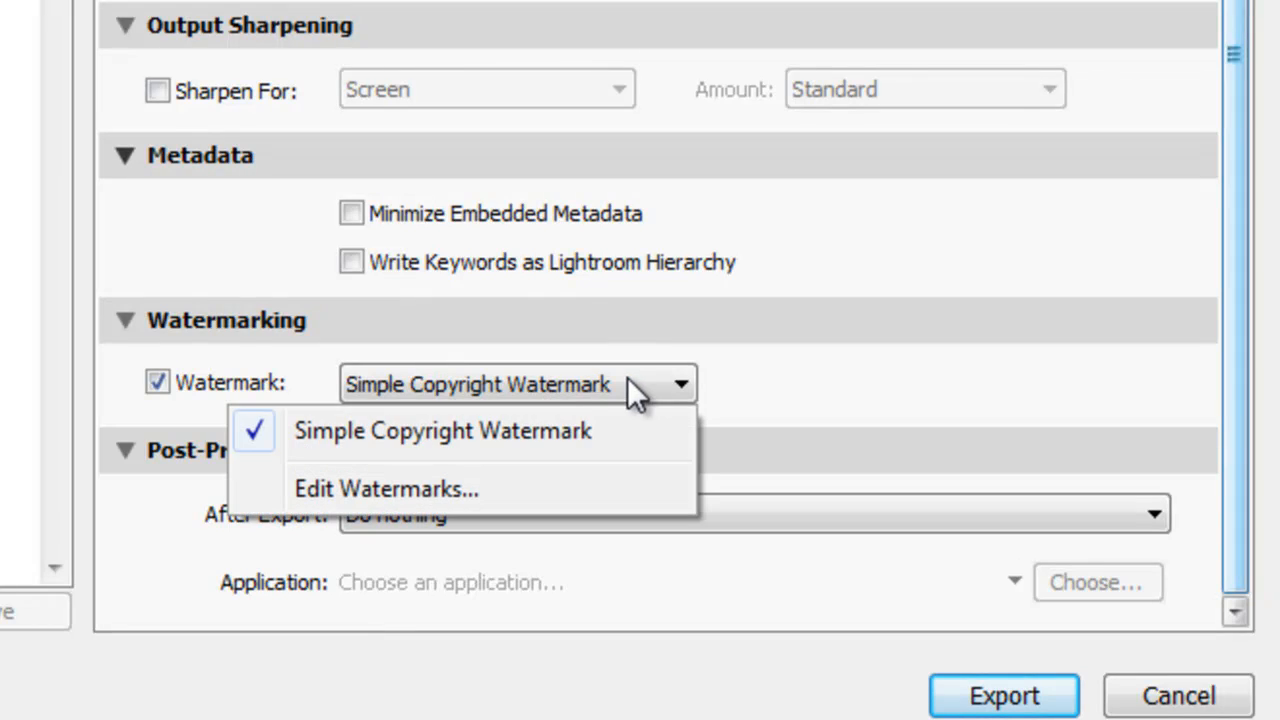
click(549, 497)
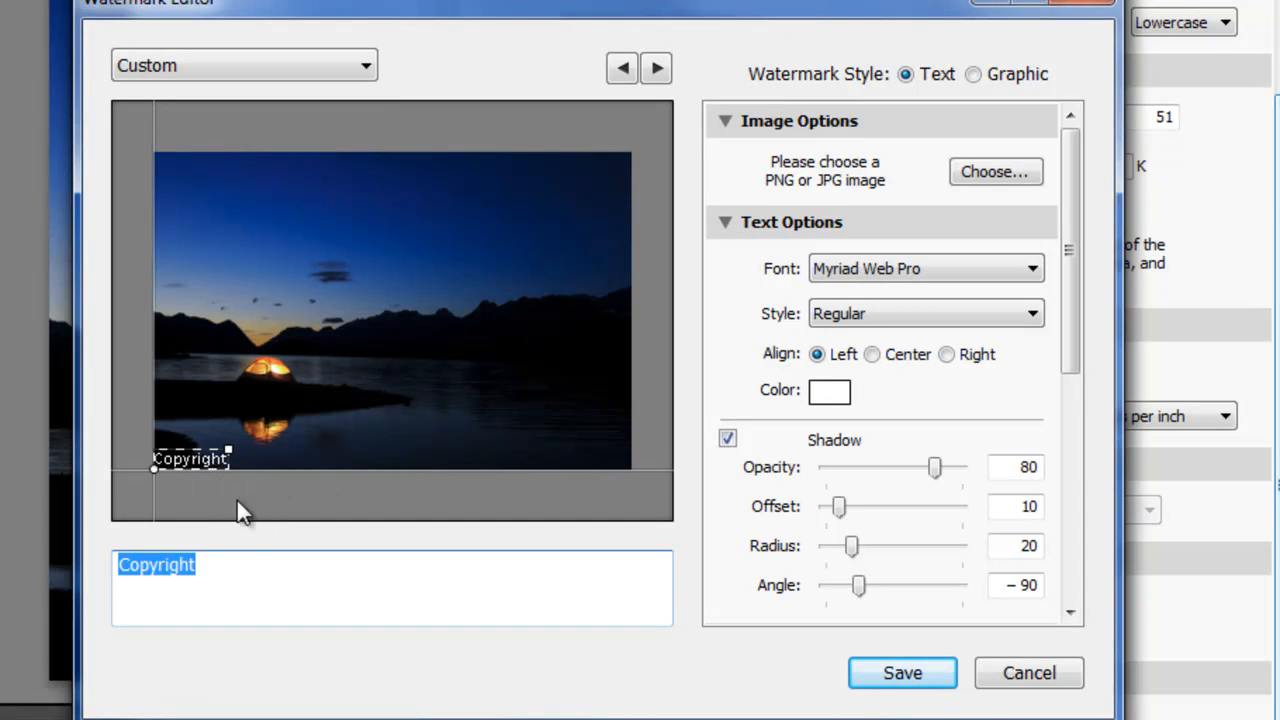
- Enlarge the Copyright watermark on the photo preview to a proportional size of about 46
click(225, 445)
drag(227, 416, 508, 376)
click(300, 563)
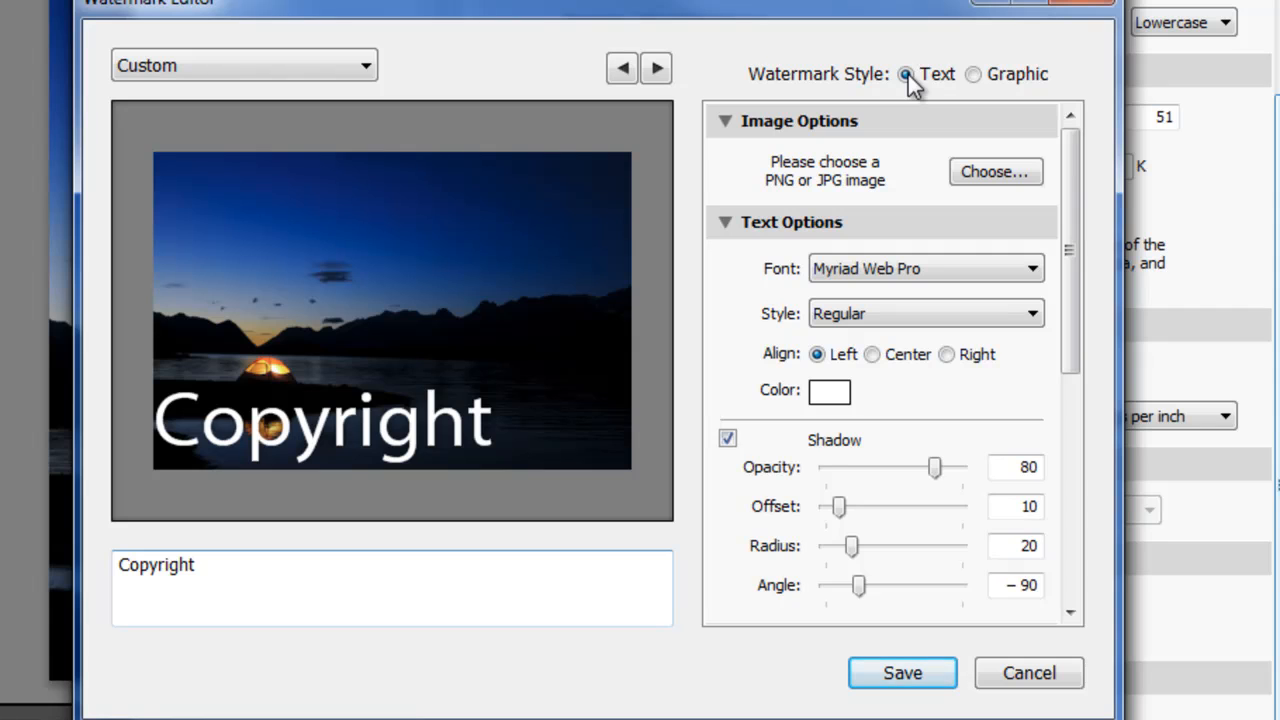
- Look through the available fonts and text styles for the watermark text
scroll(1071, 187, down, 2)
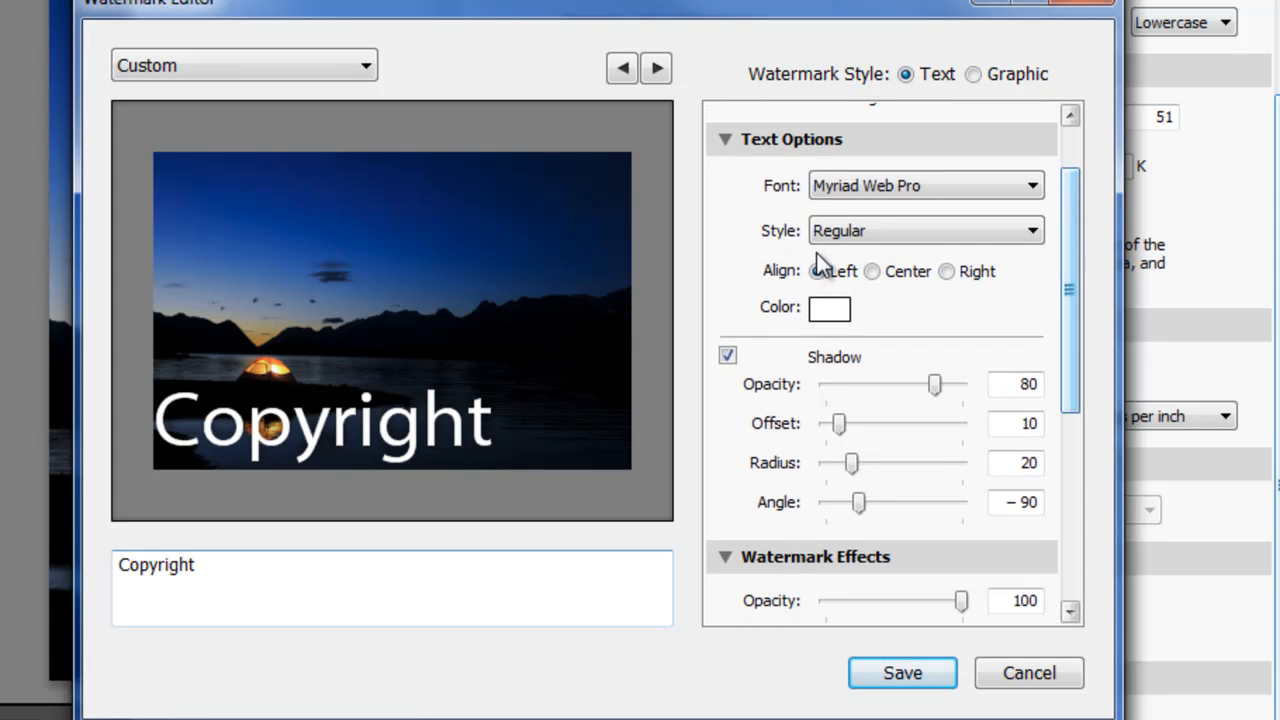
click(1032, 187)
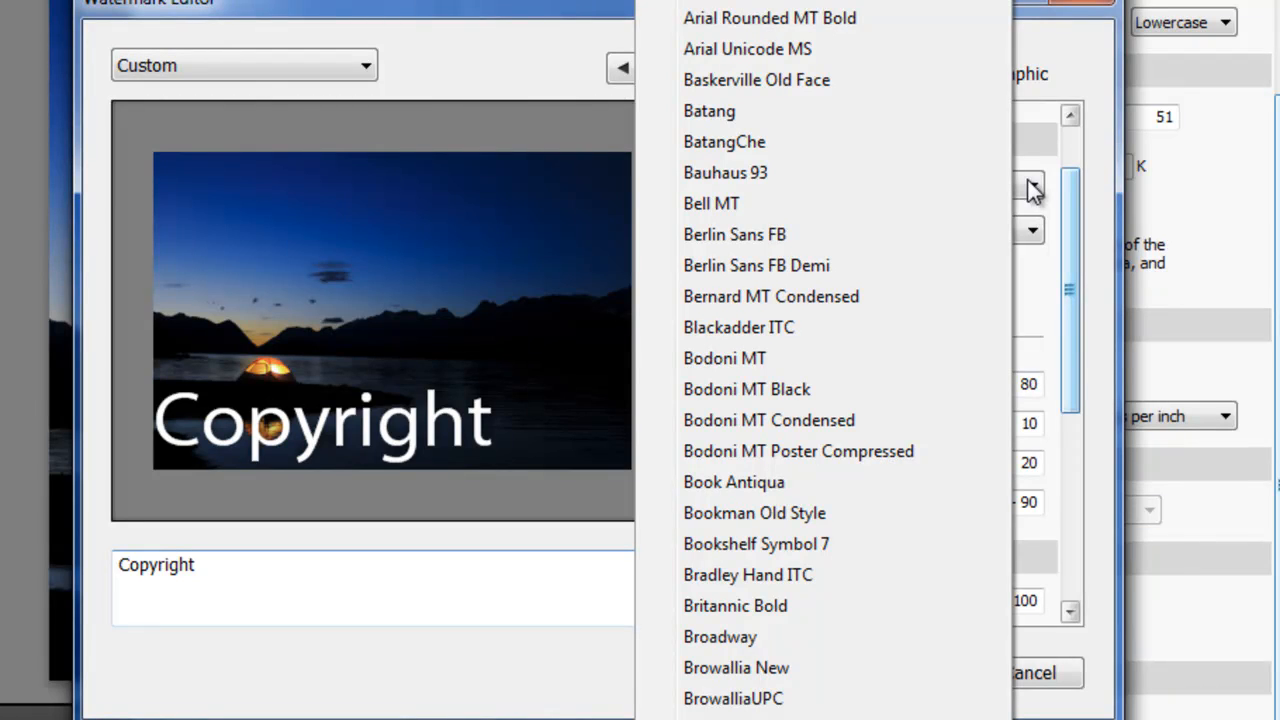
click(1032, 187)
click(1030, 233)
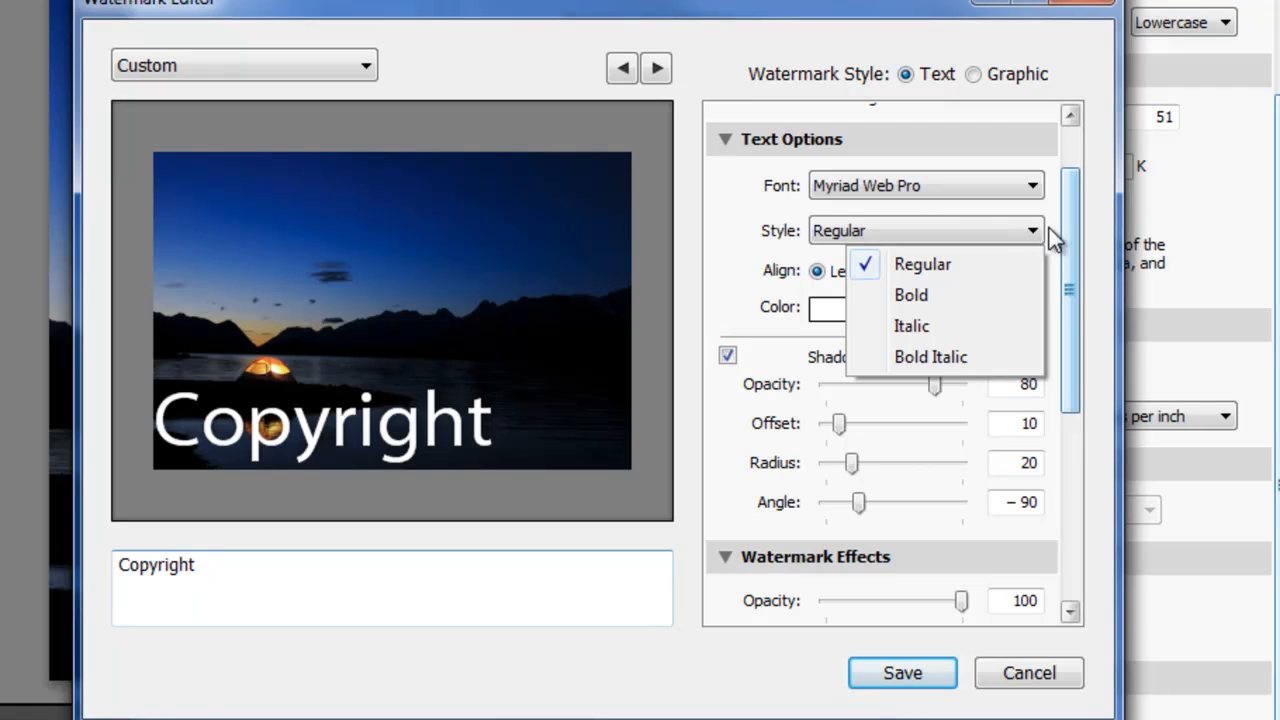
click(1064, 224)
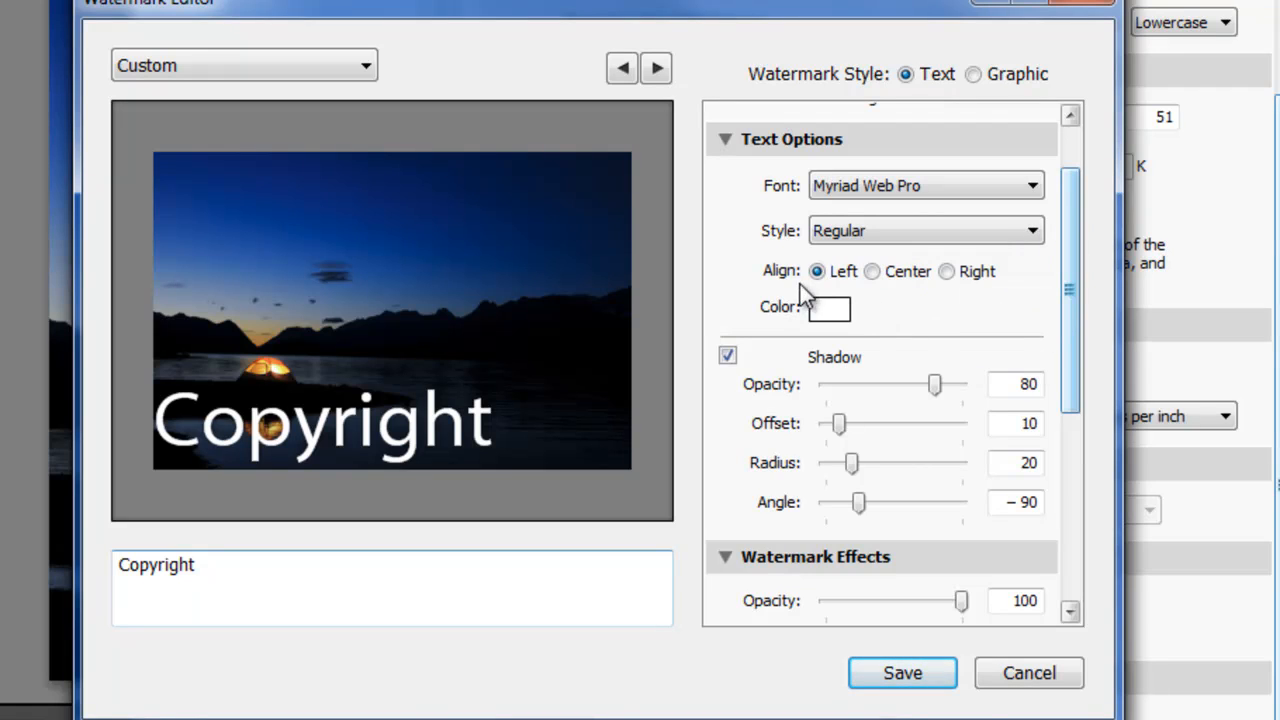
- Try the Center and Right text alignments for the watermark, then return it to Left
click(874, 272)
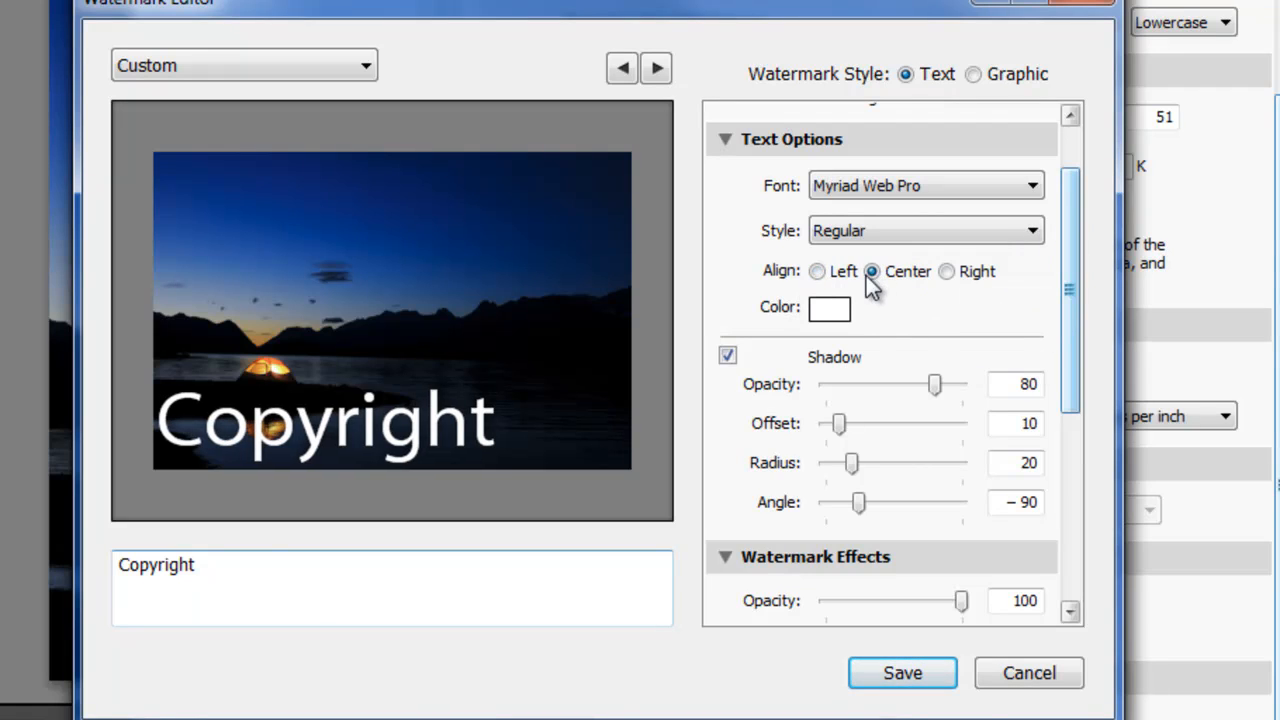
click(948, 271)
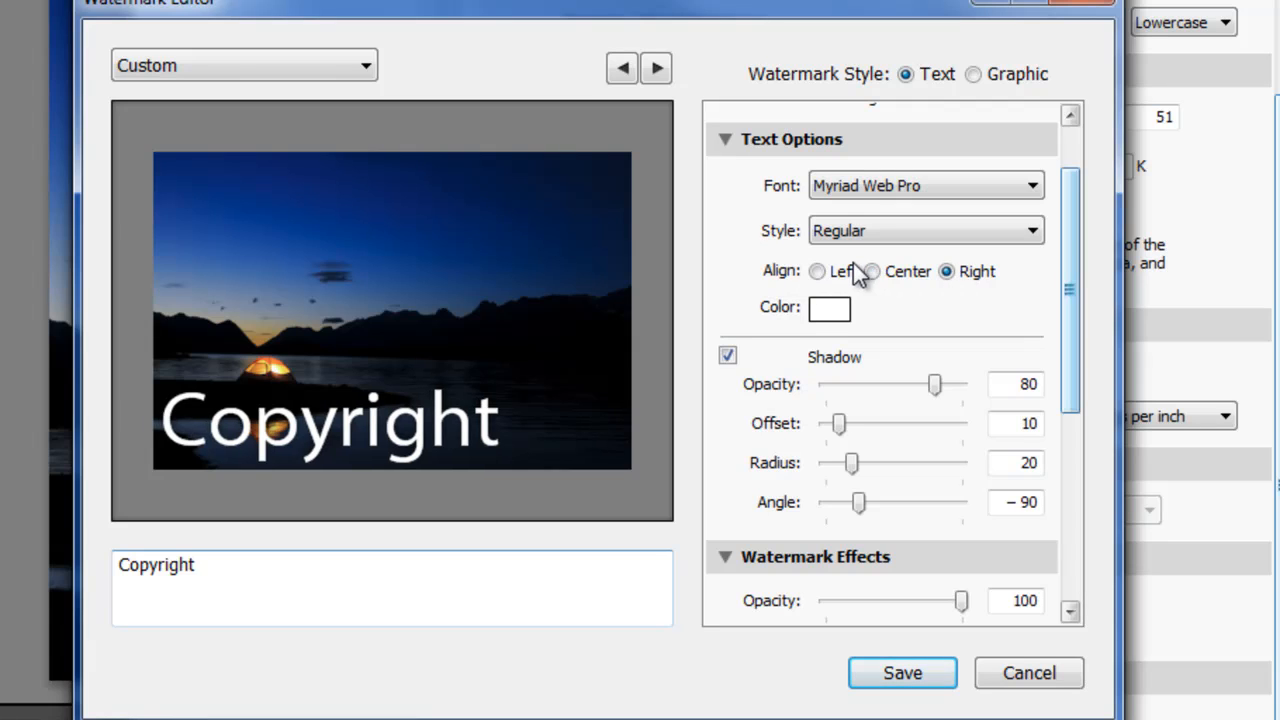
click(818, 272)
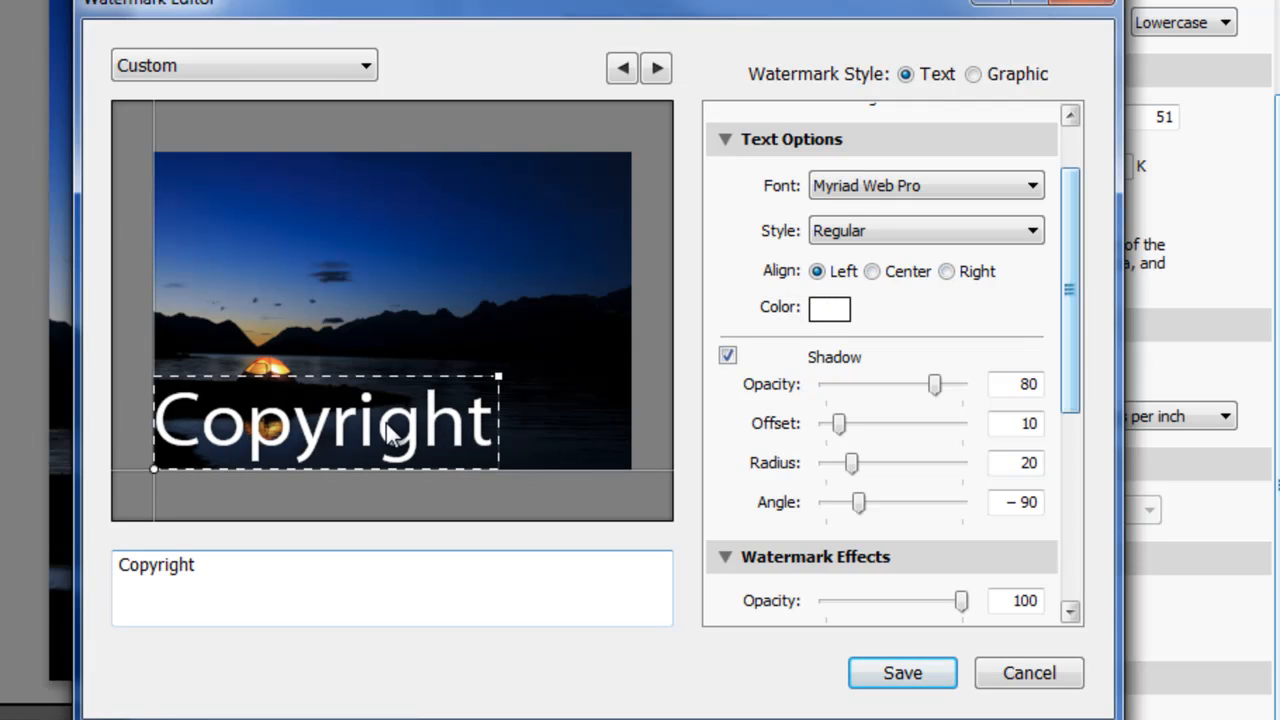
- Change the watermark text color to a medium gray
click(841, 314)
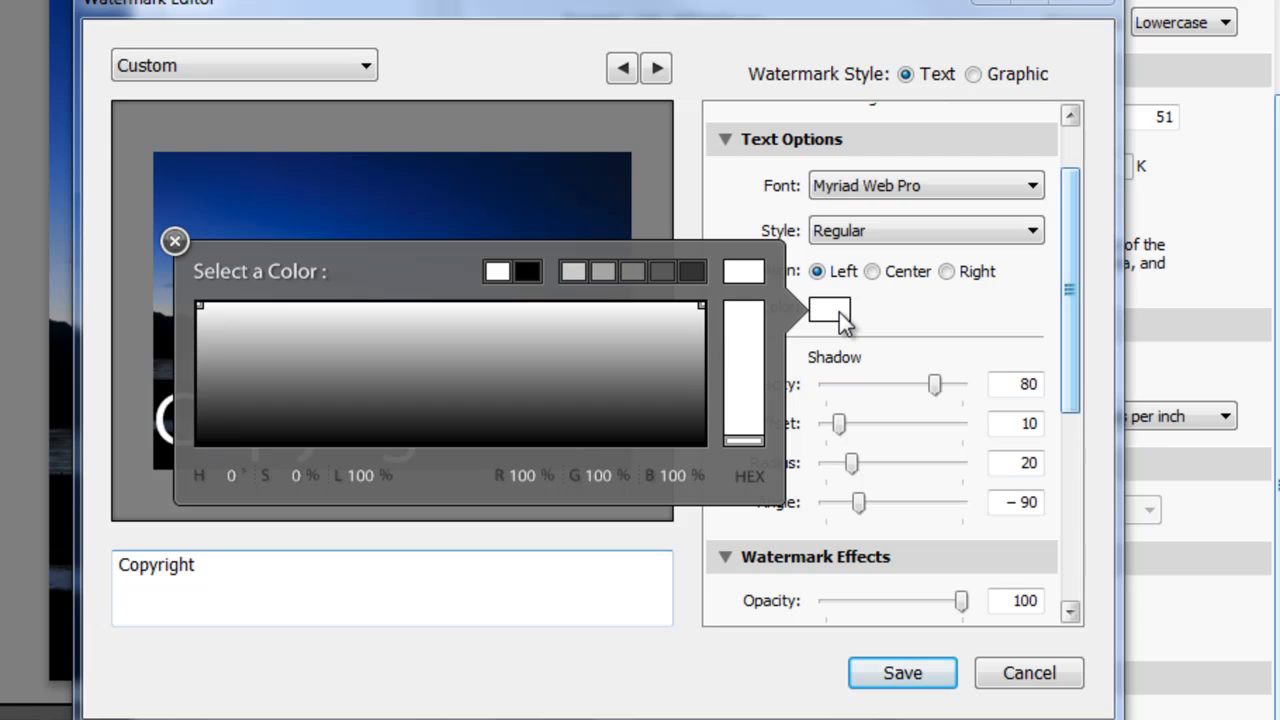
click(655, 357)
click(982, 291)
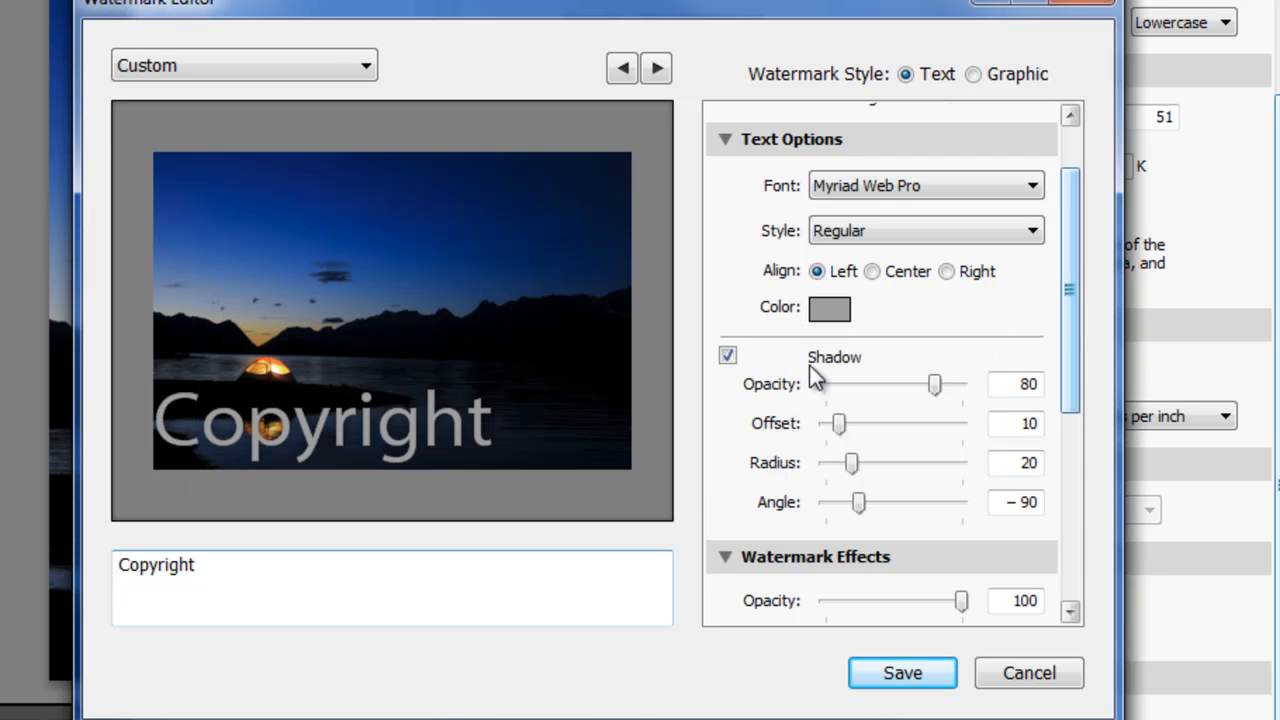
- Set the text shadow's opacity to 100 and its offset to 20, then disable the shadow
scroll(971, 360, down, 5)
scroll(971, 354, up, 6)
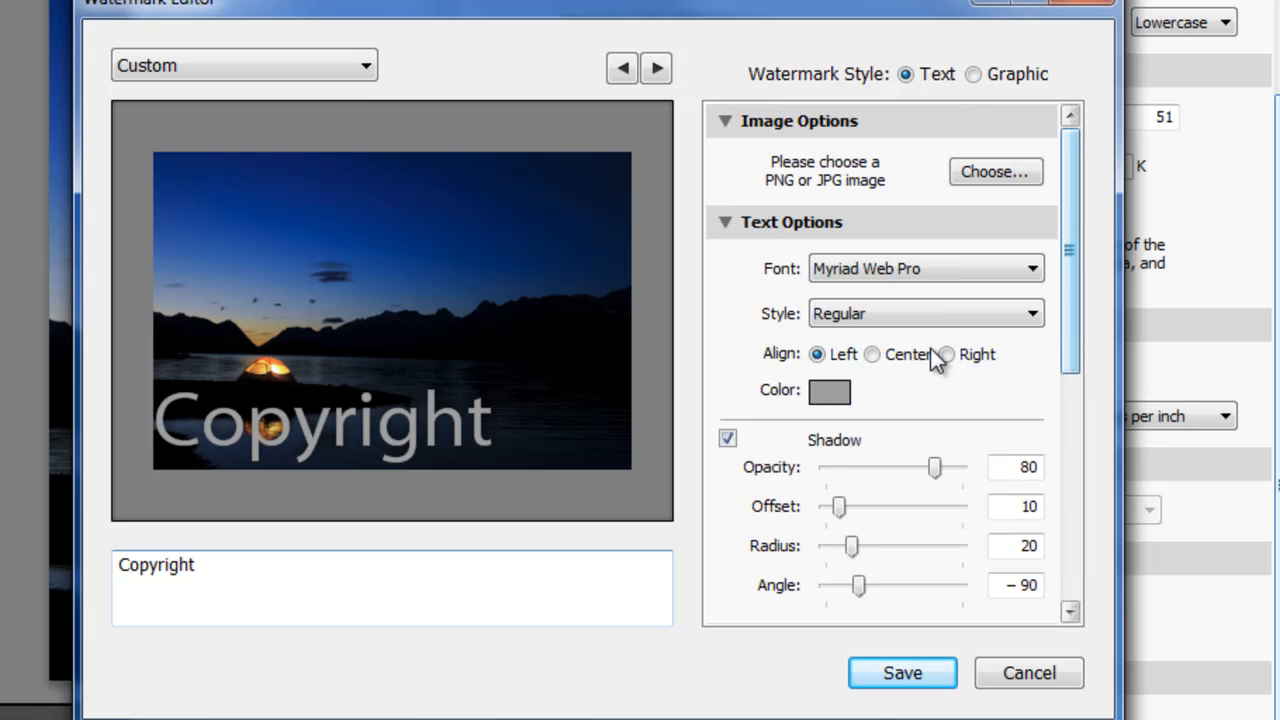
scroll(1057, 345, down, 3)
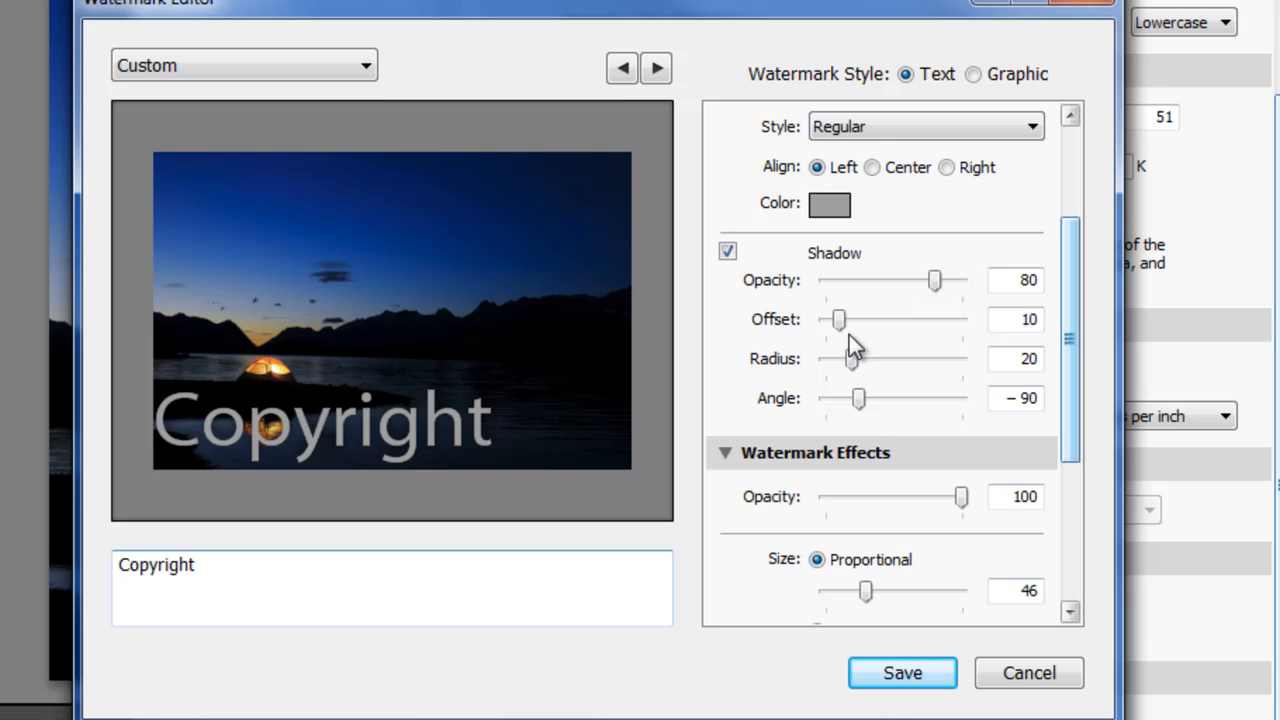
drag(839, 319, 866, 340)
drag(942, 283, 1040, 286)
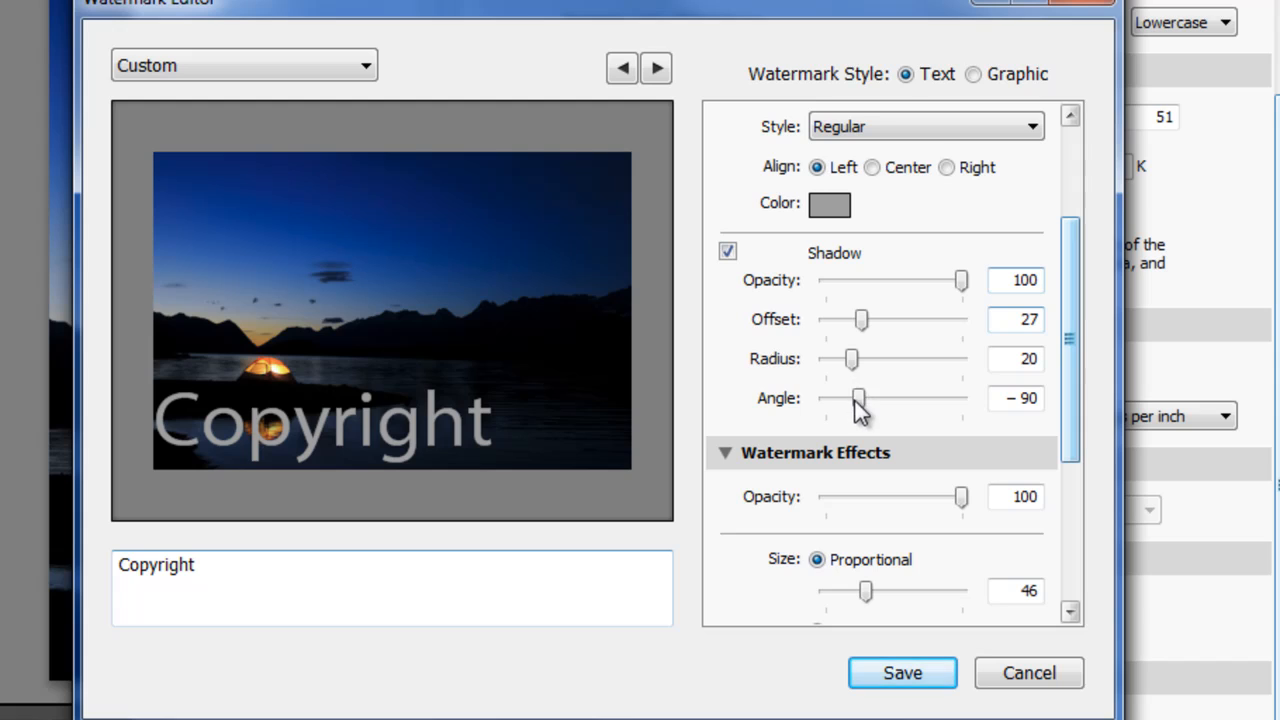
drag(861, 320, 852, 356)
click(727, 252)
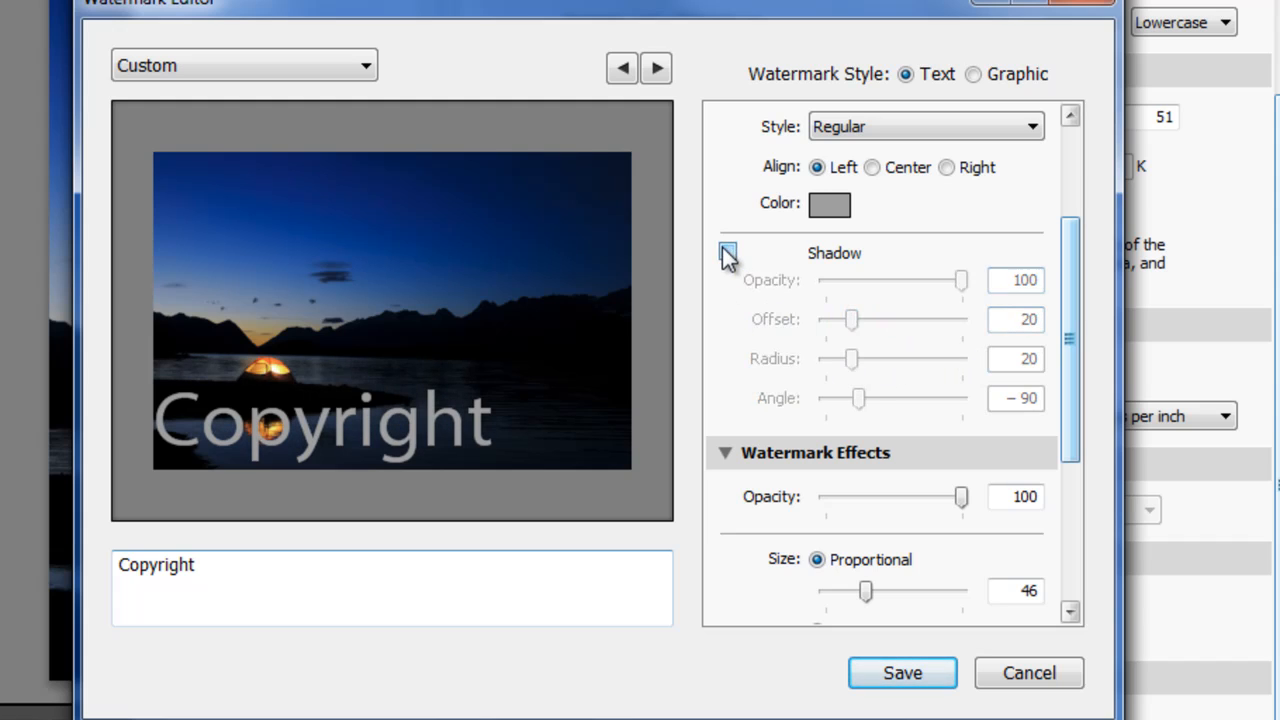
- Lower the watermark's opacity to 19 in the Watermark Effects
drag(1075, 295, 1074, 388)
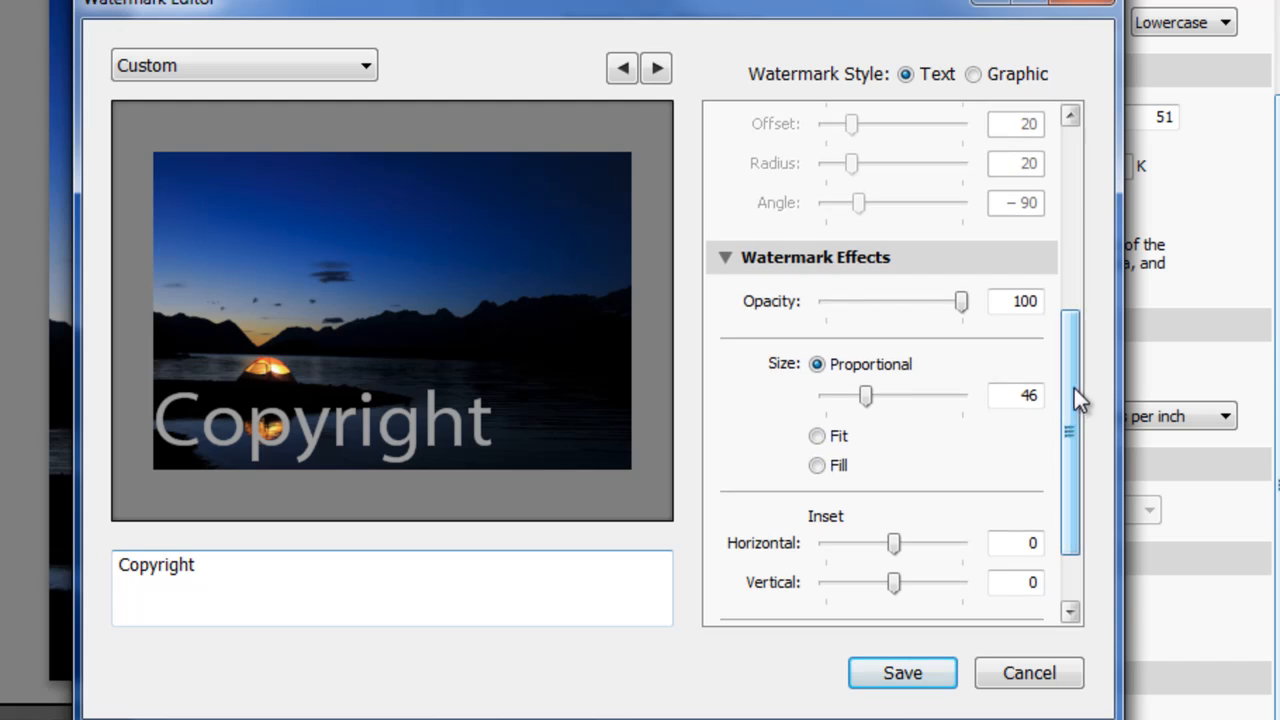
drag(960, 302, 860, 305)
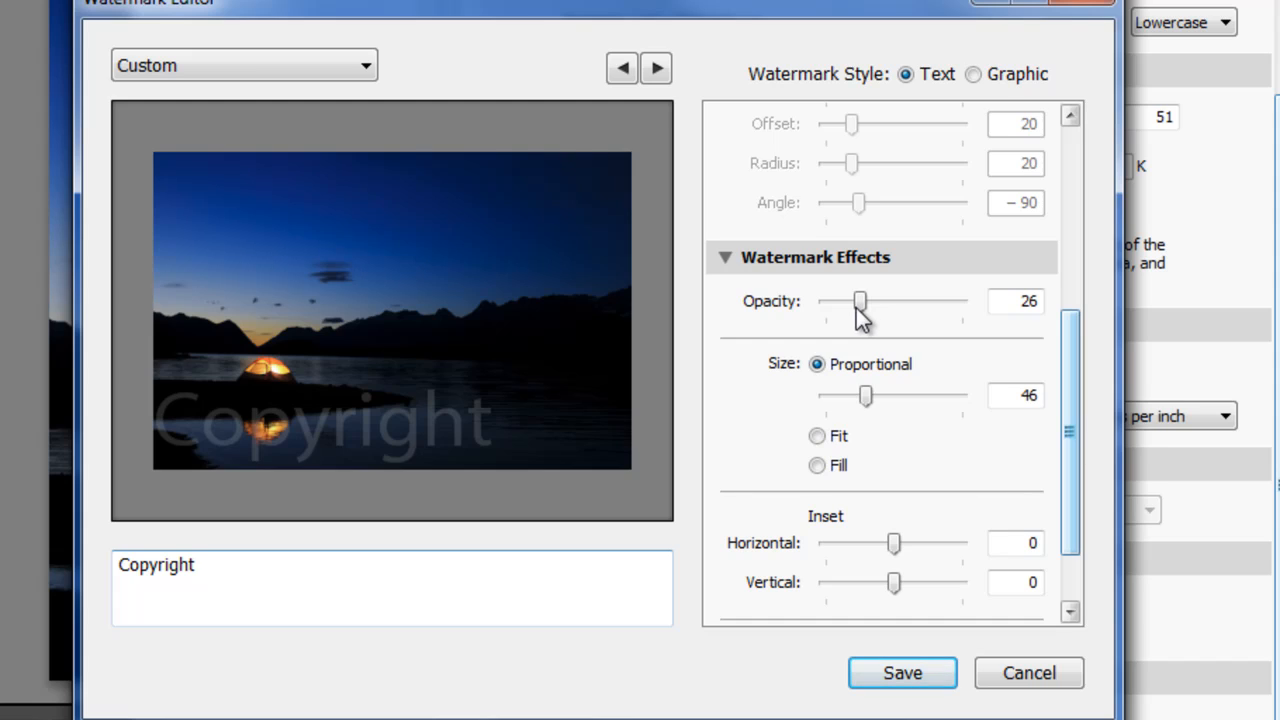
drag(857, 308, 849, 308)
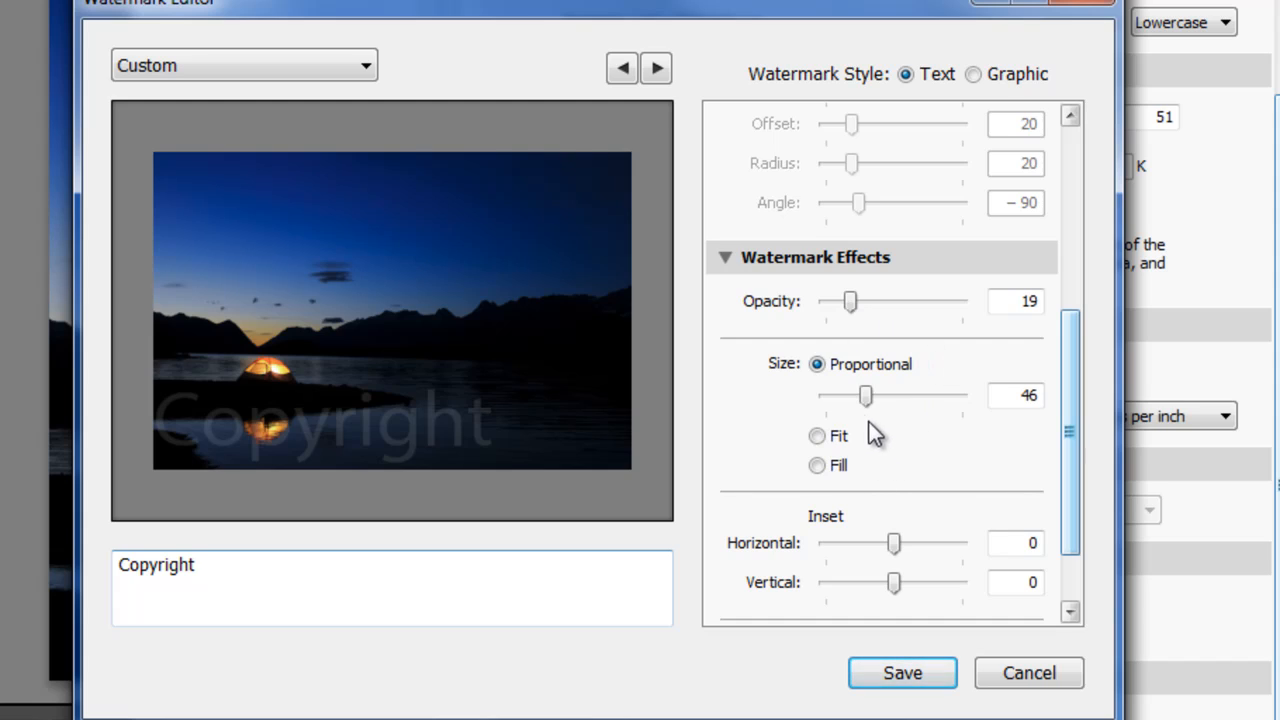
- Try a proportional watermark size of 52, then compare the Fit and Fill sizing and select Fit
mouse_move(866, 398)
mouse_down()
mouse_move(892, 398)
mouse_move(873, 398)
mouse_up()
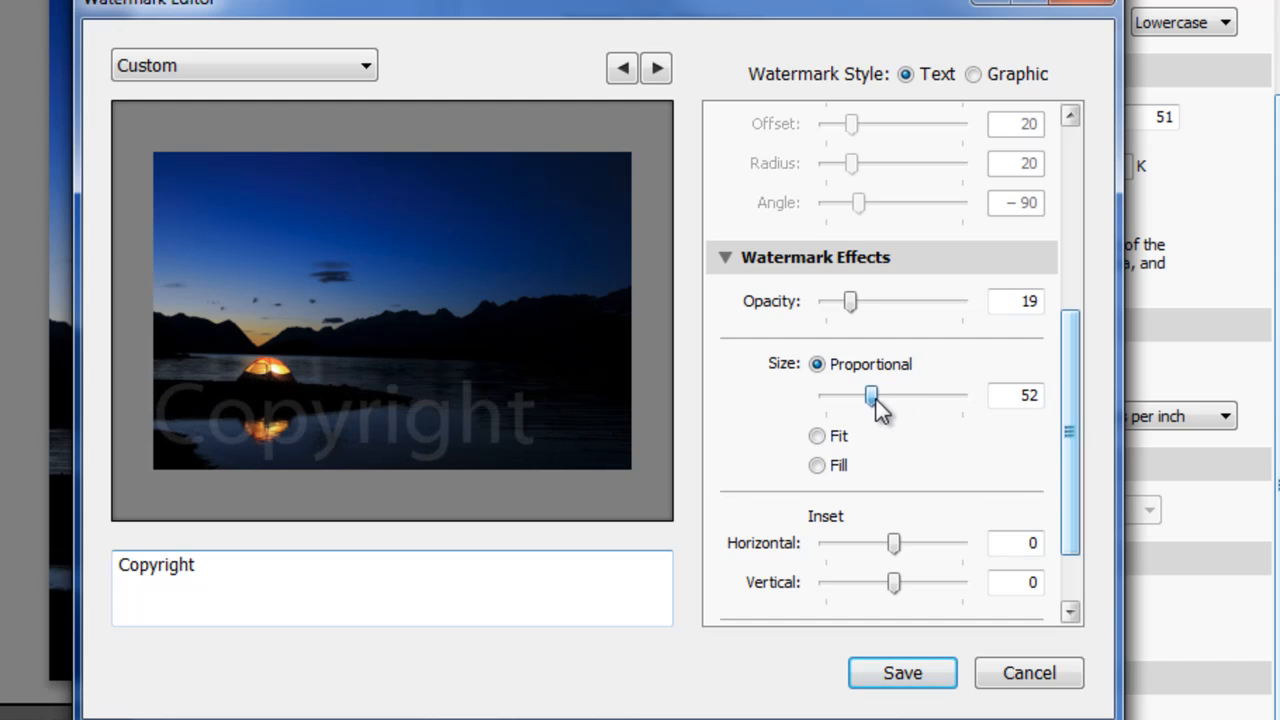
click(818, 437)
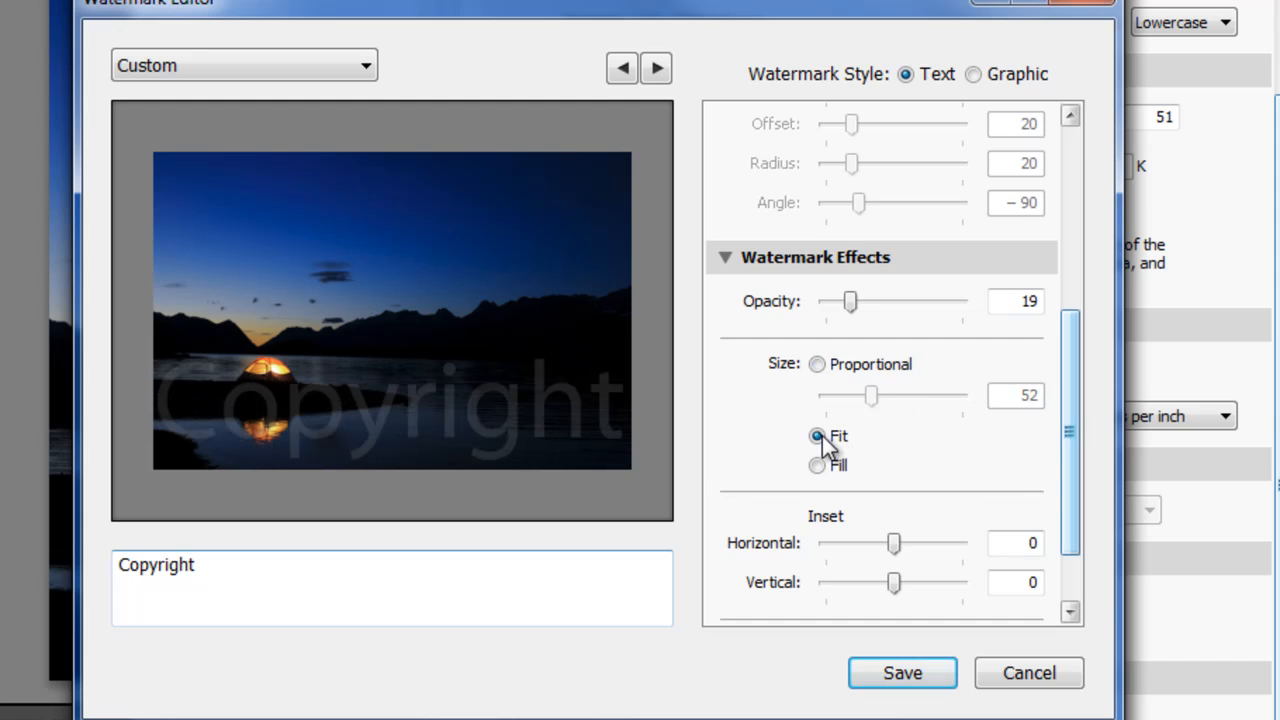
click(818, 466)
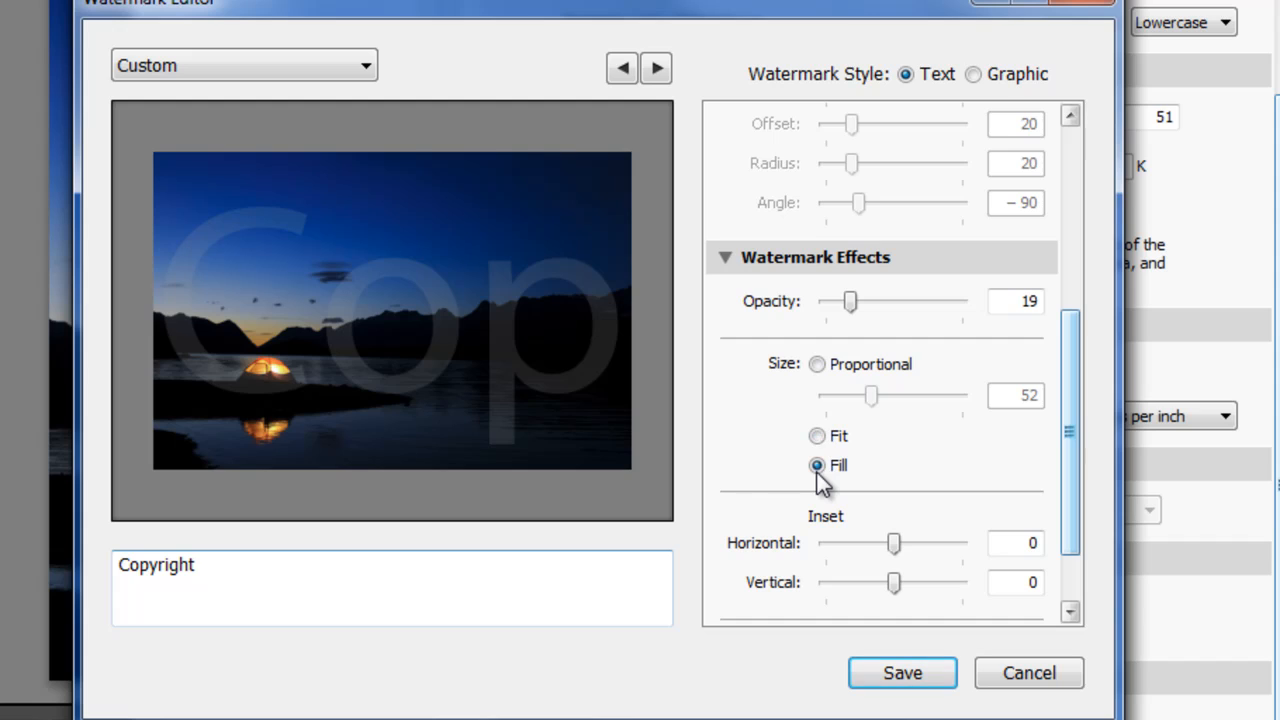
click(817, 436)
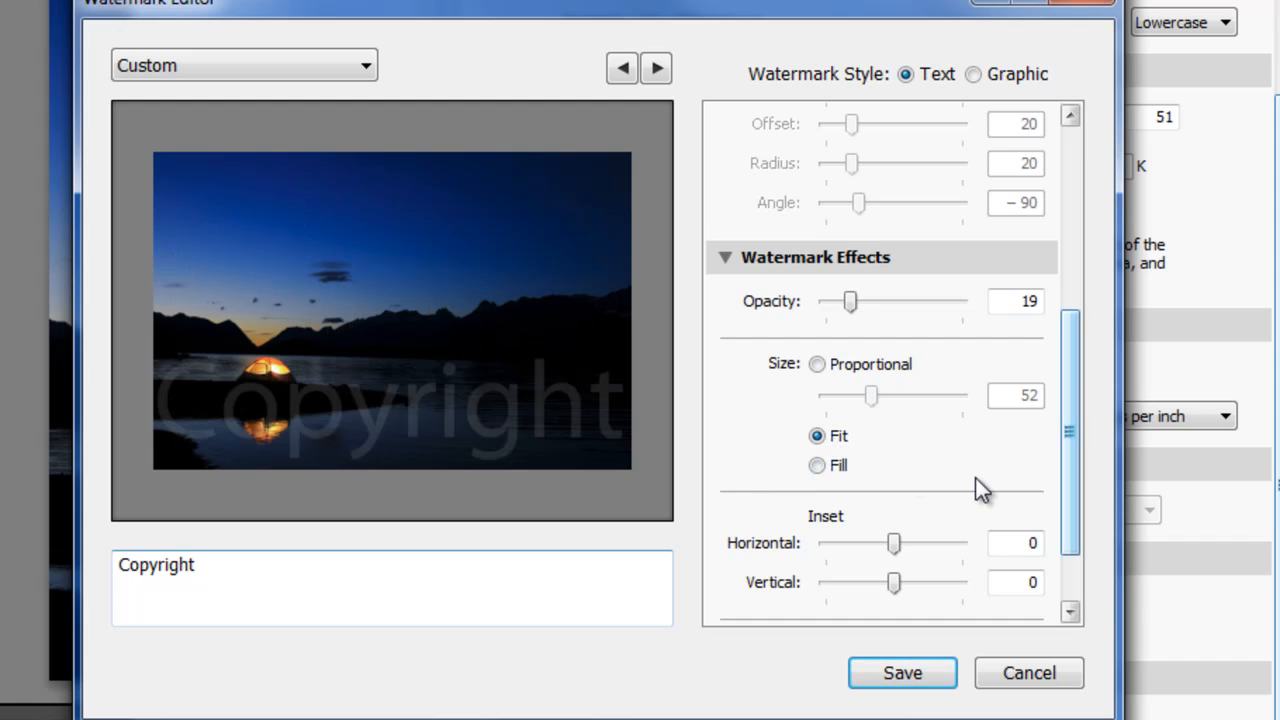
- Replace the watermark text with the photographer's full name and set its size to Proportional at 33
double_click(178, 572)
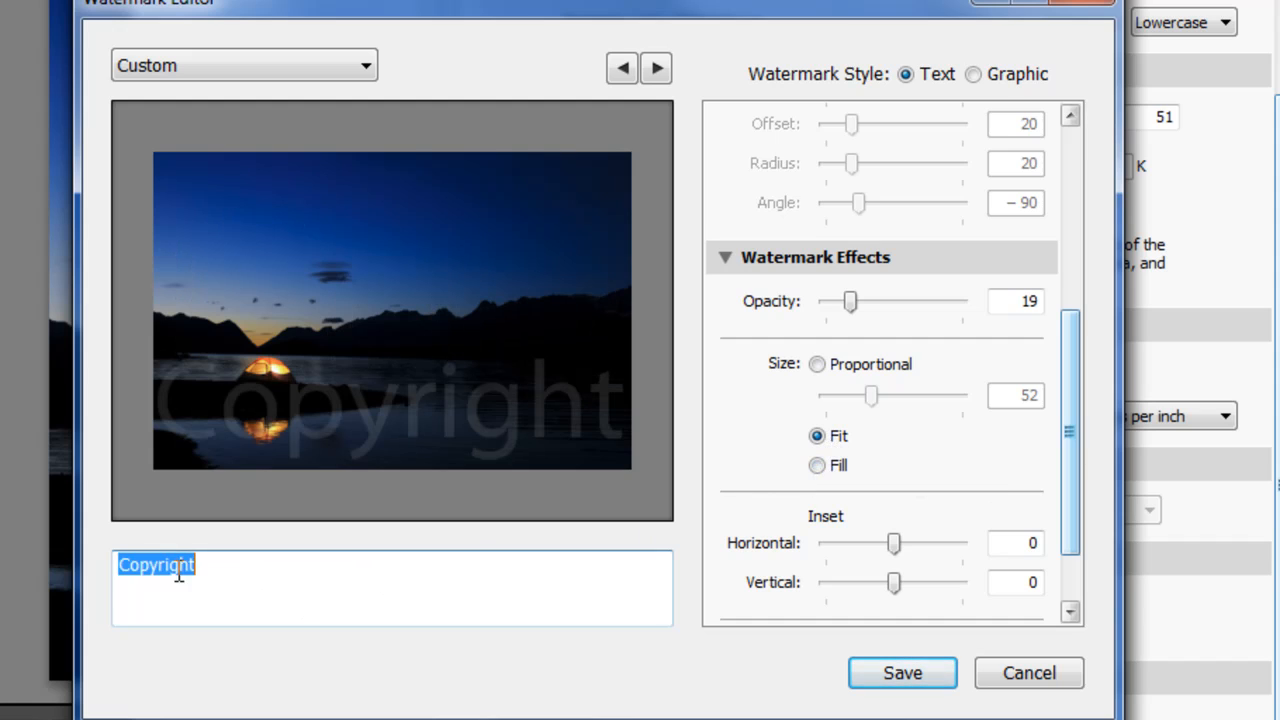
text(Yanik )
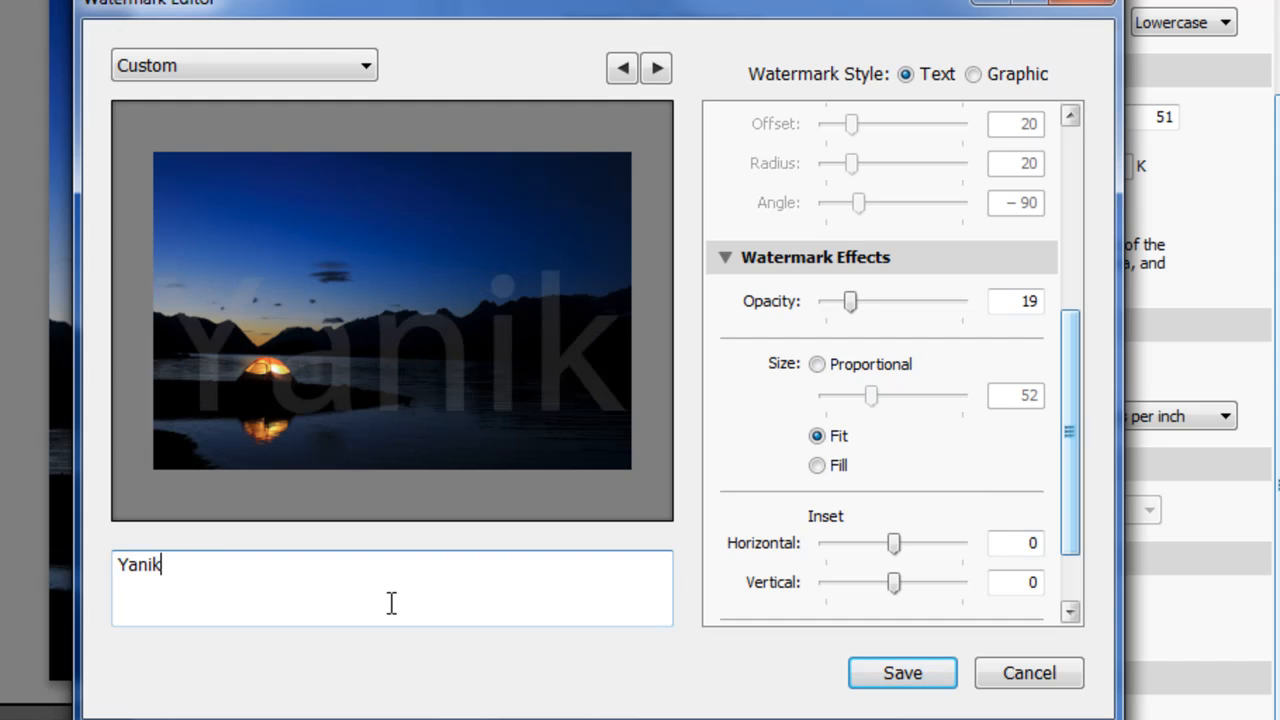
text(Chauvin)
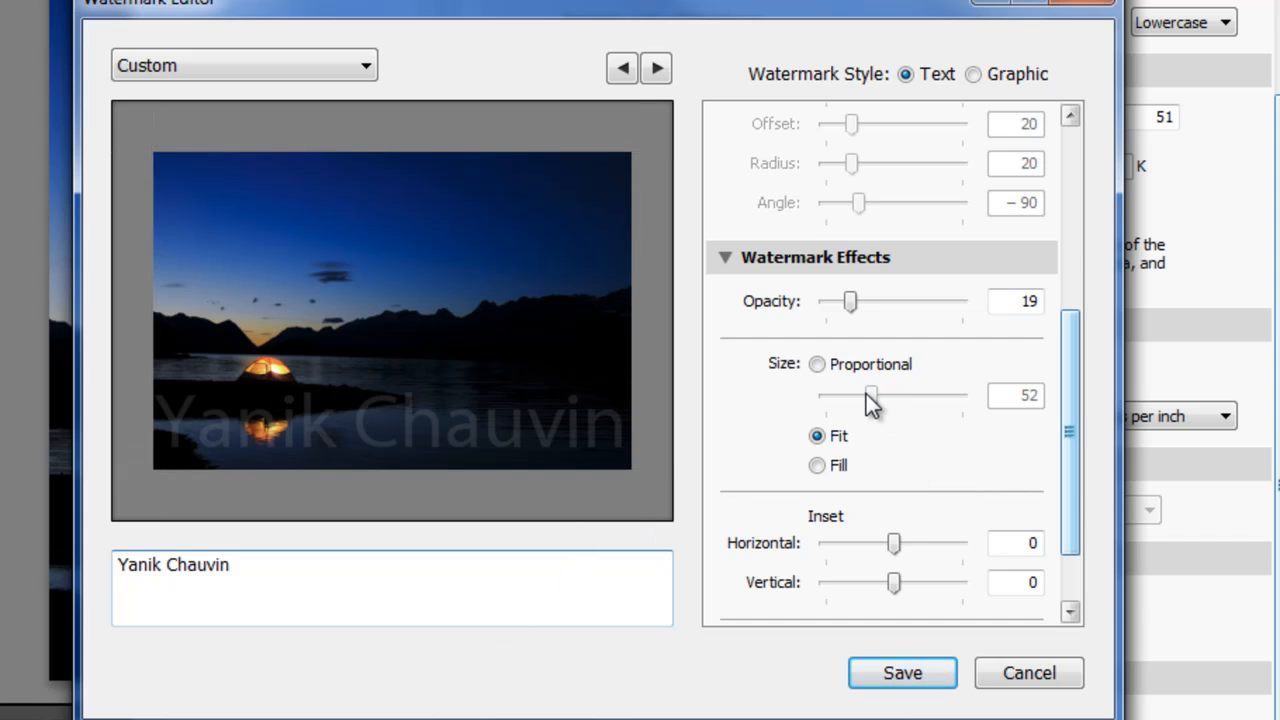
click(818, 366)
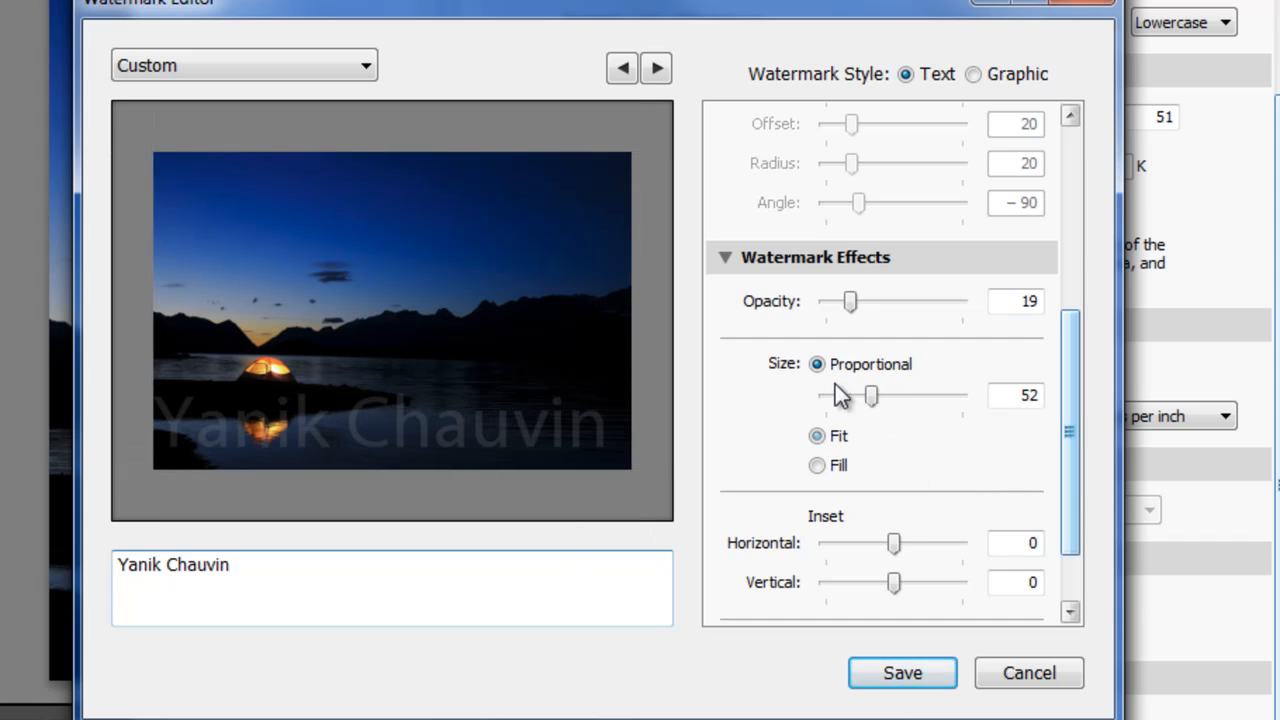
drag(868, 396, 852, 398)
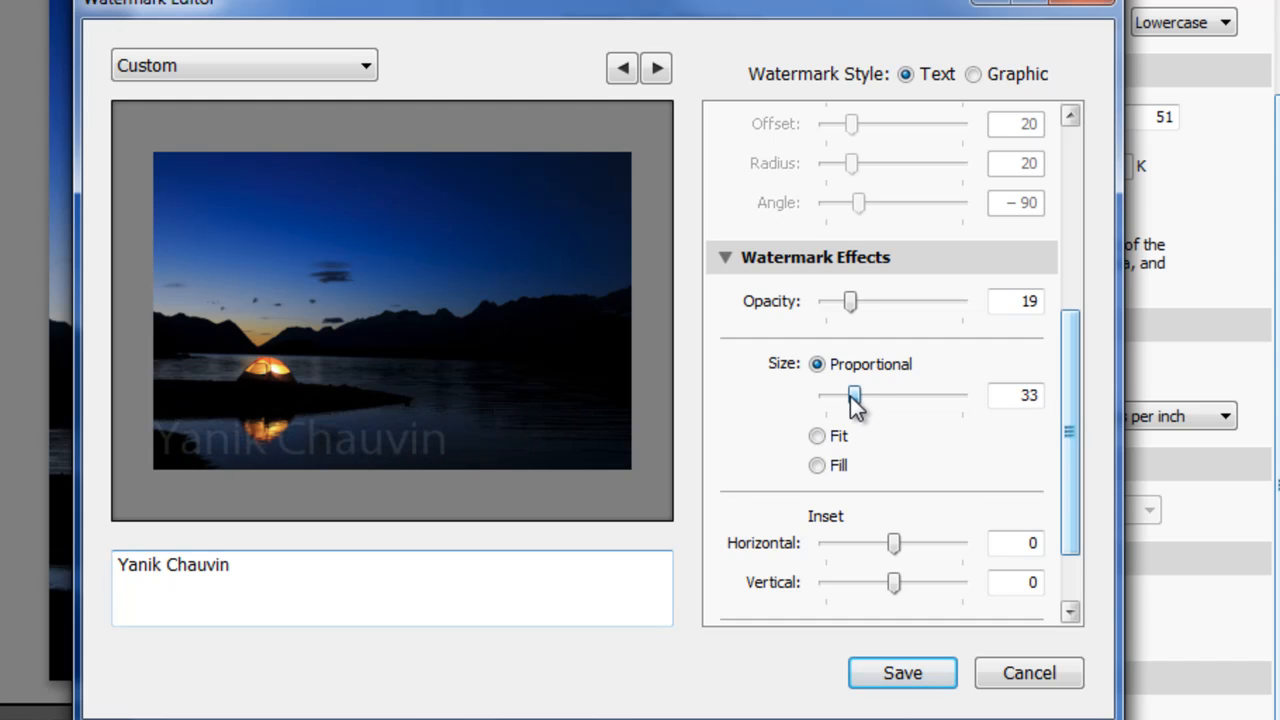
- Try several corner and edge anchors for the watermark and anchor it at the center of the photo
drag(1066, 394, 1068, 505)
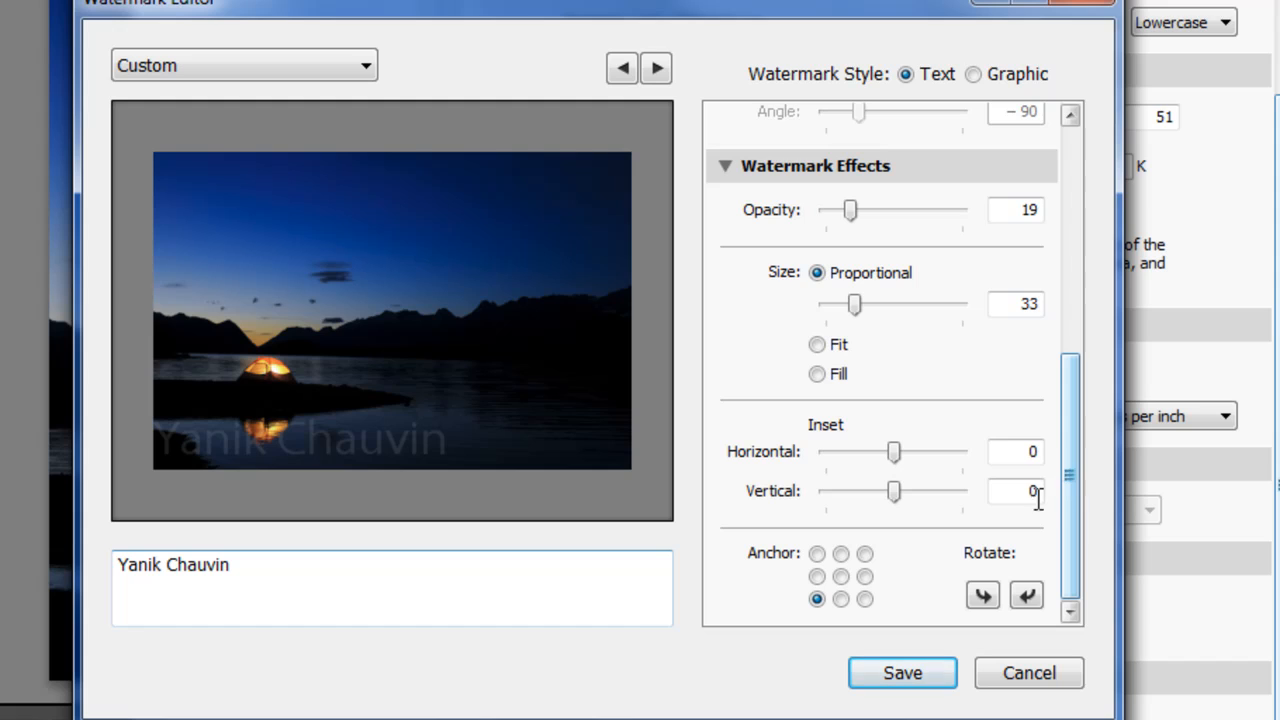
click(865, 553)
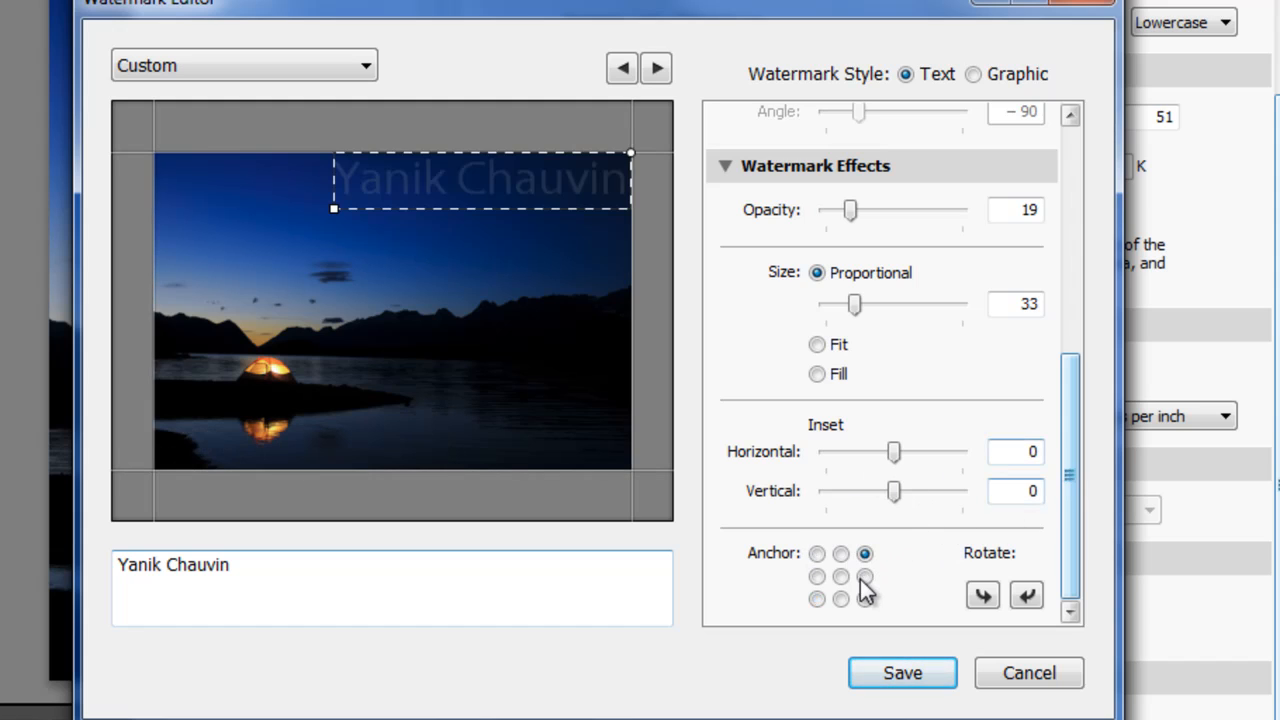
click(865, 576)
click(865, 599)
click(843, 577)
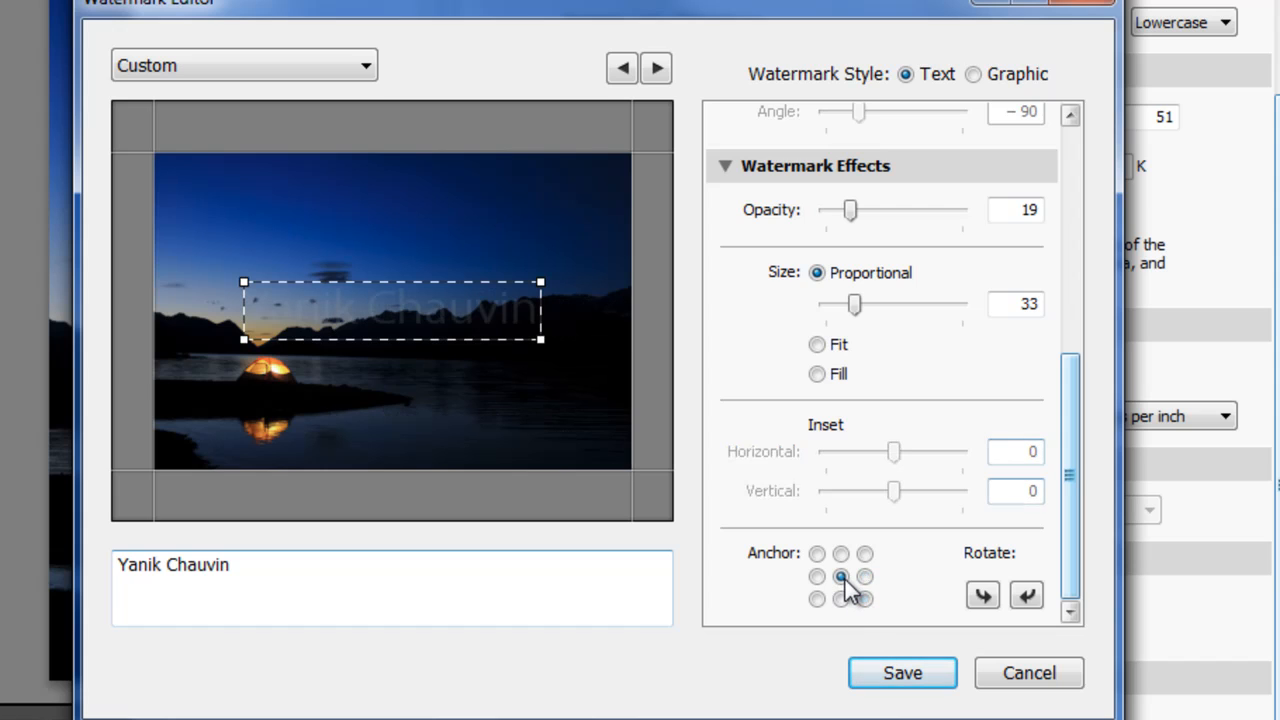
click(819, 553)
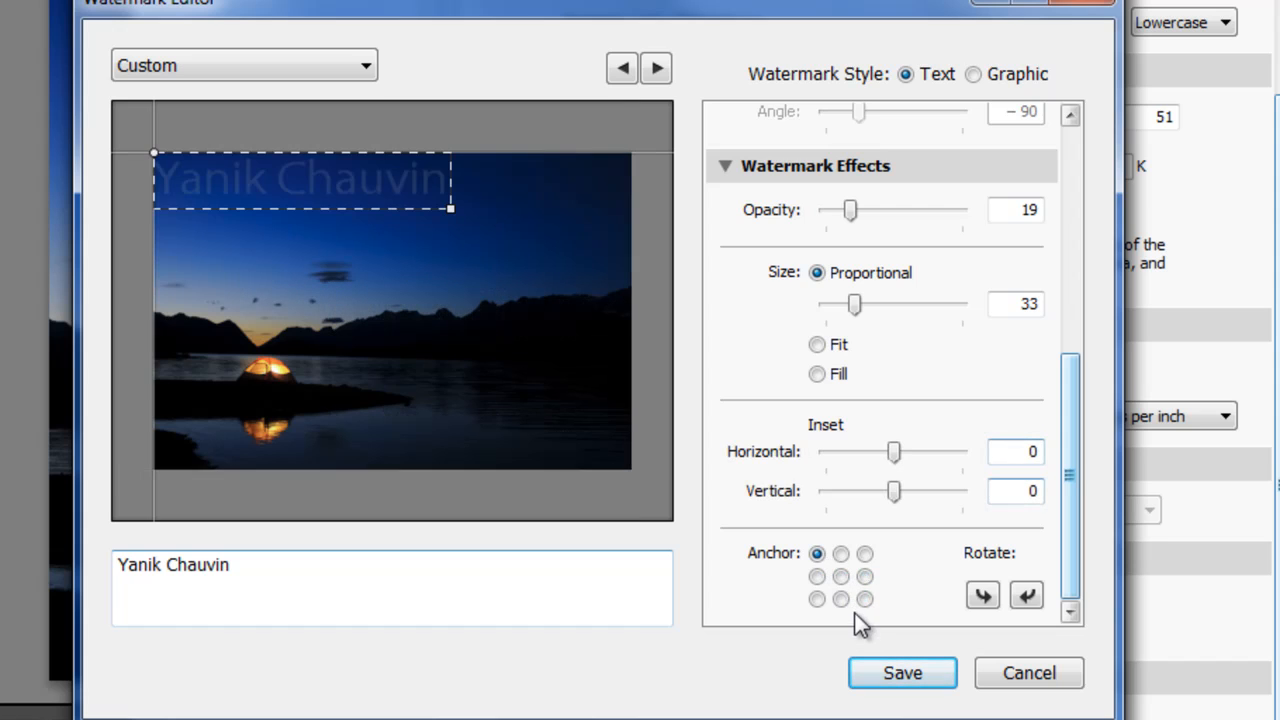
click(842, 600)
click(843, 577)
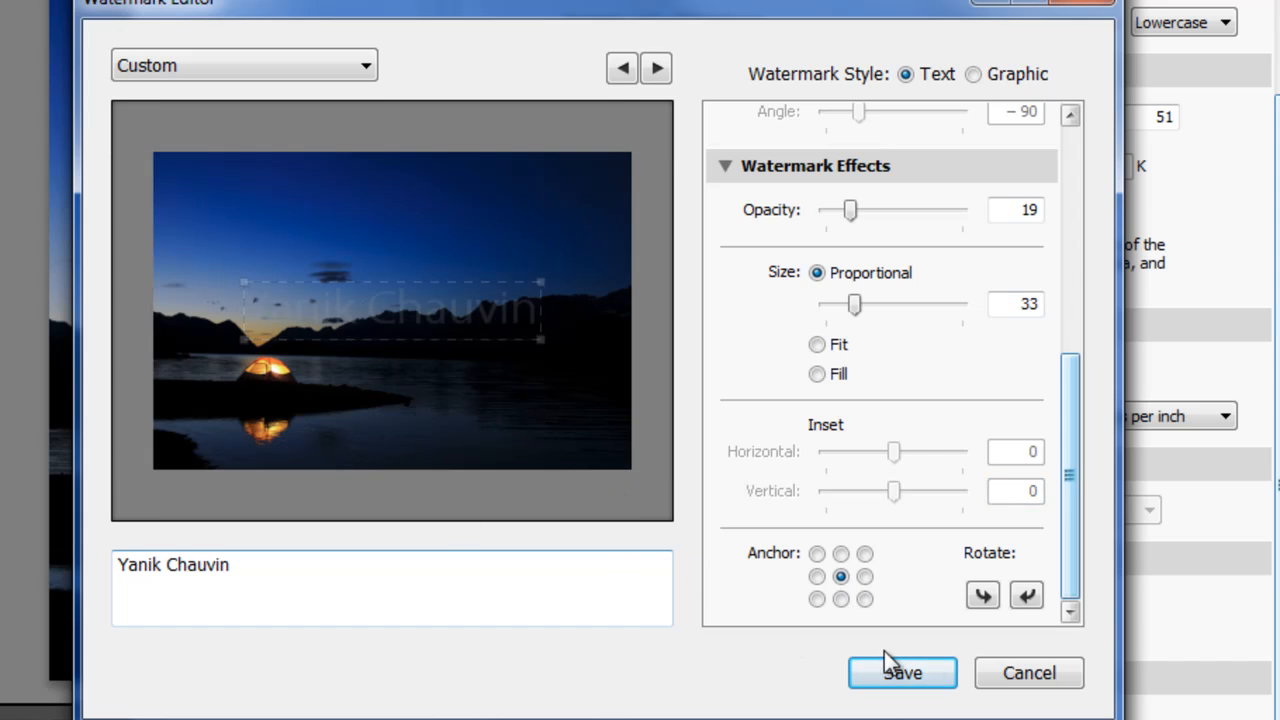
- Try rotating the centered watermark through successive 90-degree turns until it reads upright again
click(1027, 597)
click(1027, 597)
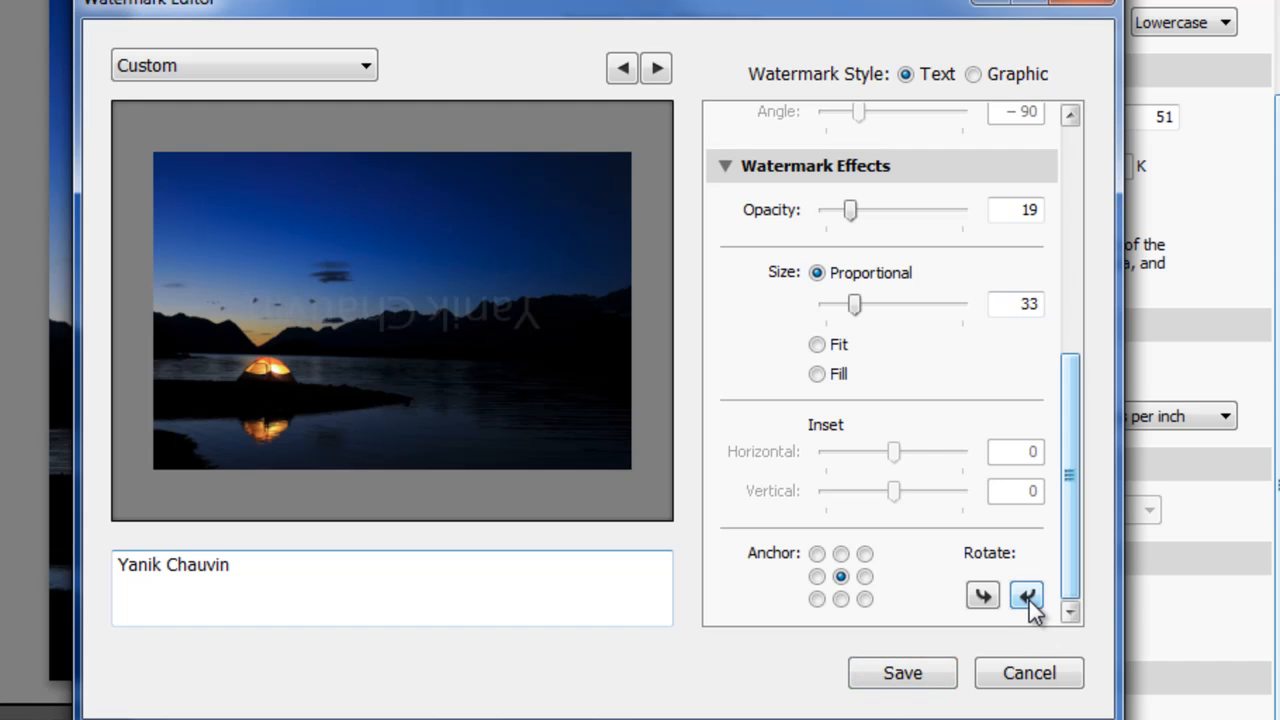
click(1027, 597)
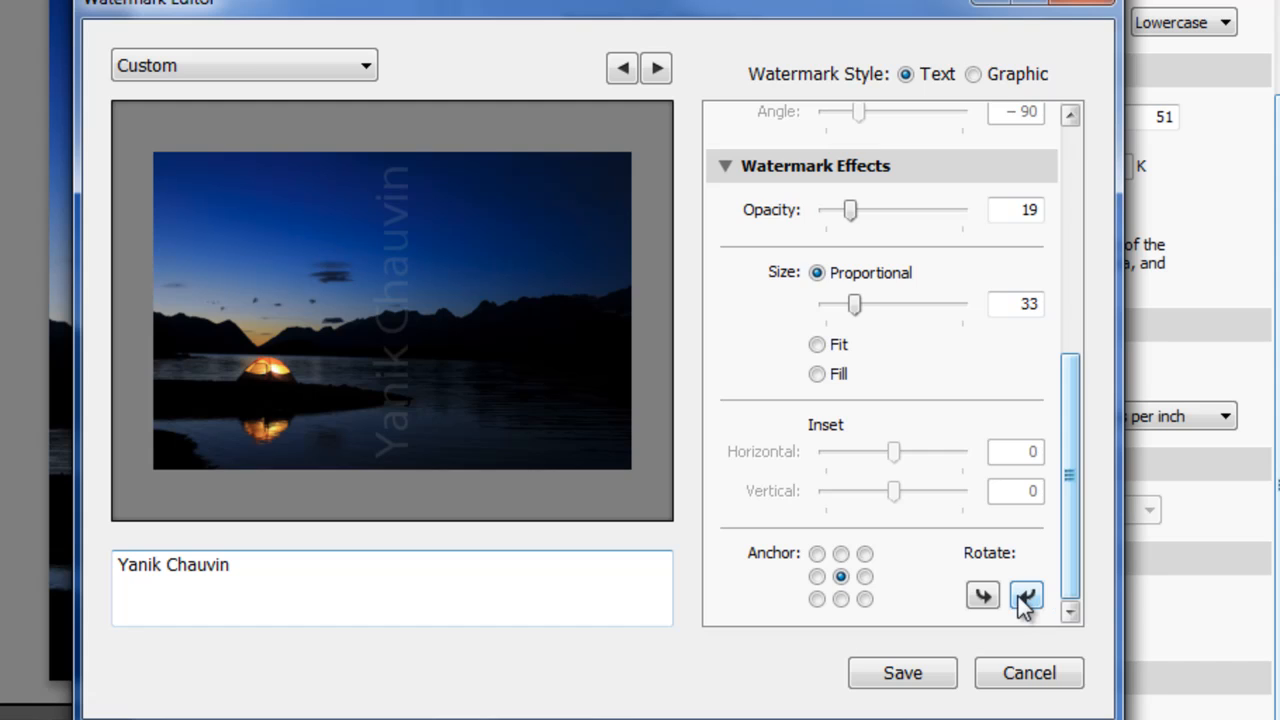
click(1026, 597)
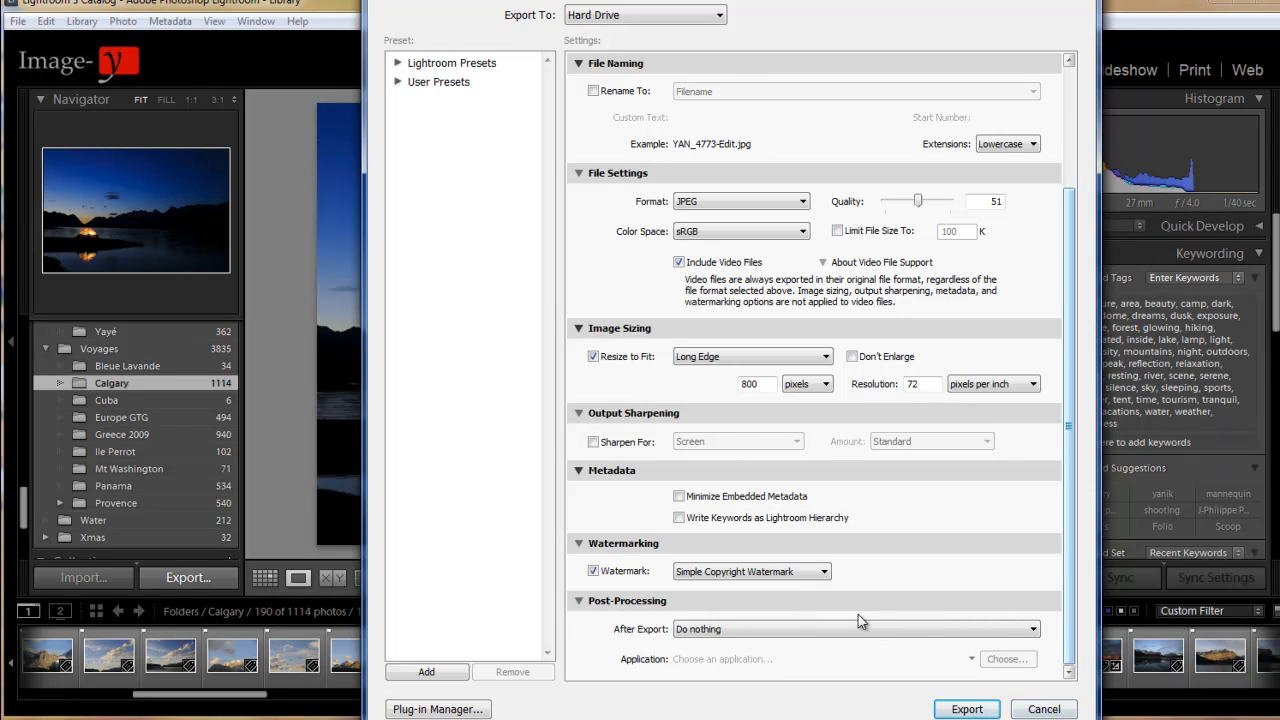
- Open the Watermark Editor from the export settings and save the default Copyright text watermark as a preset named copyright
click(814, 575)
click(785, 616)
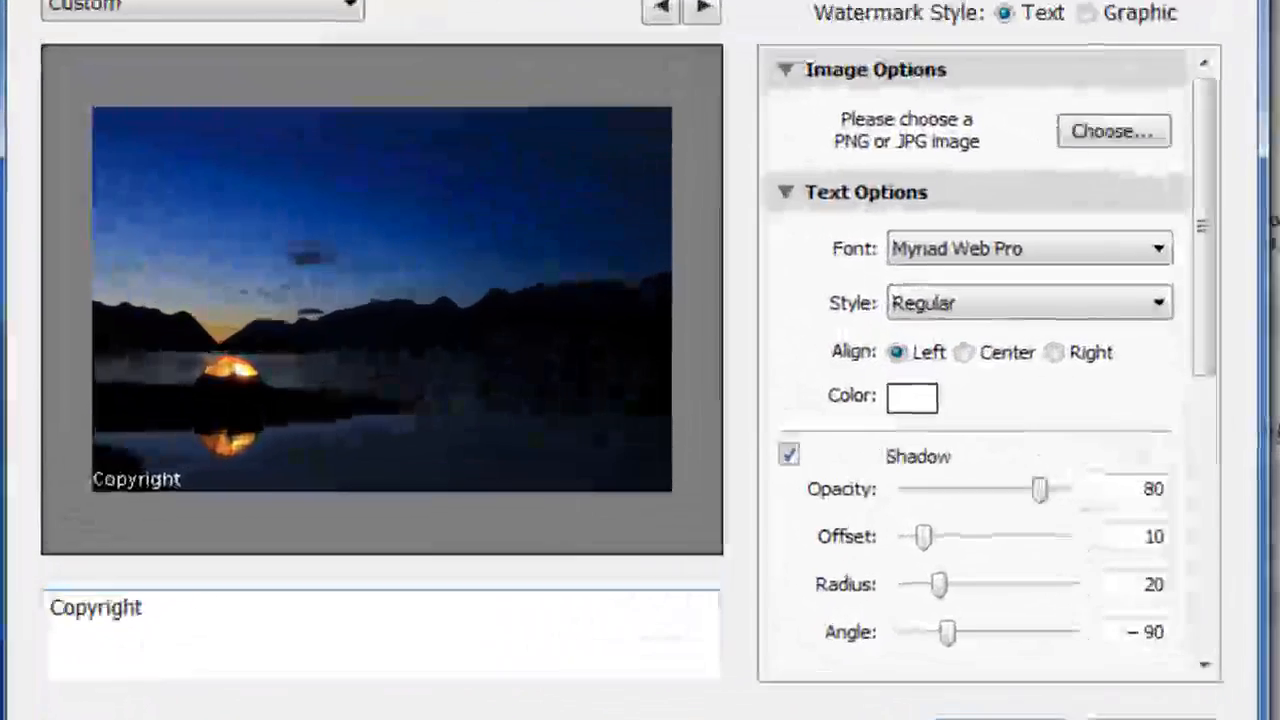
click(850, 559)
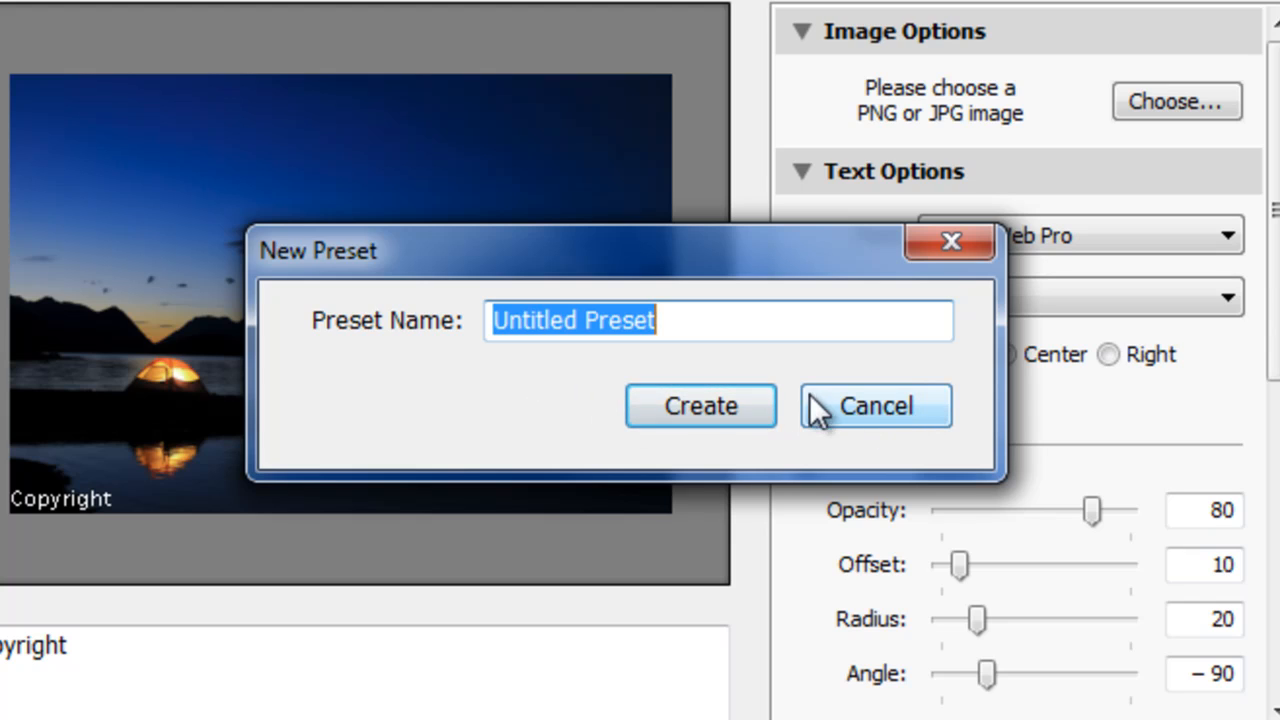
text(copyright)
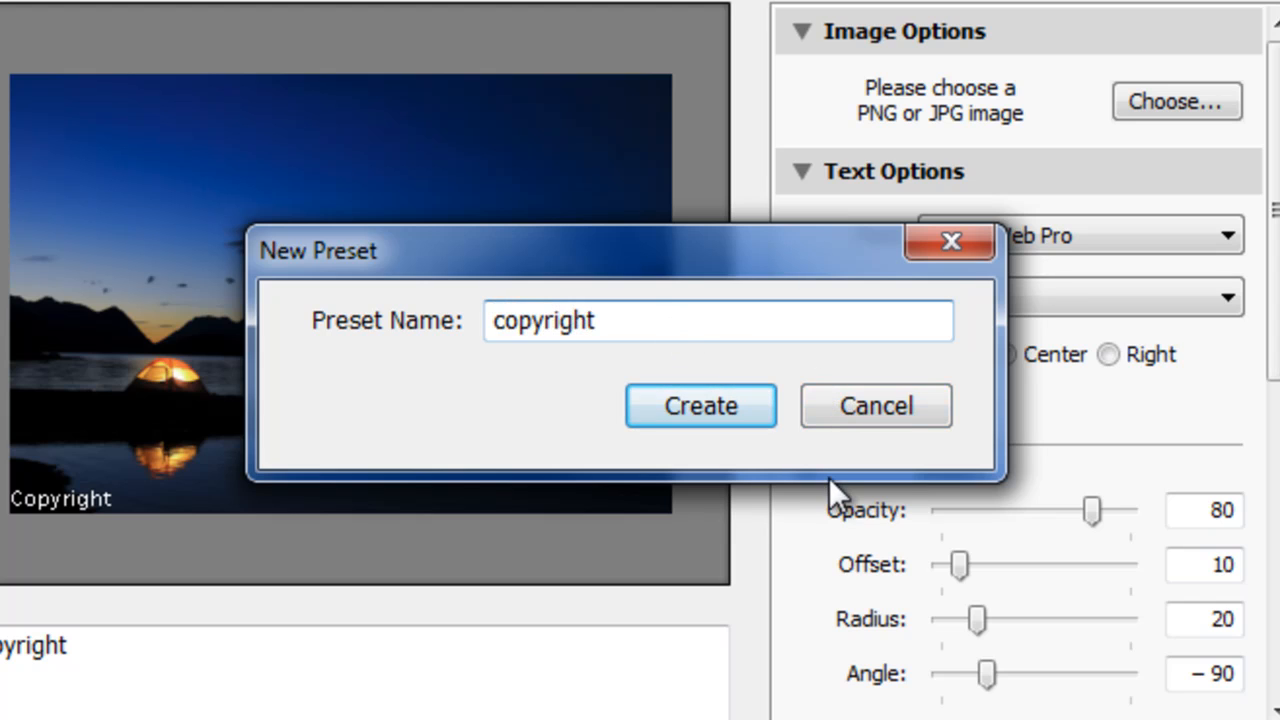
click(708, 421)
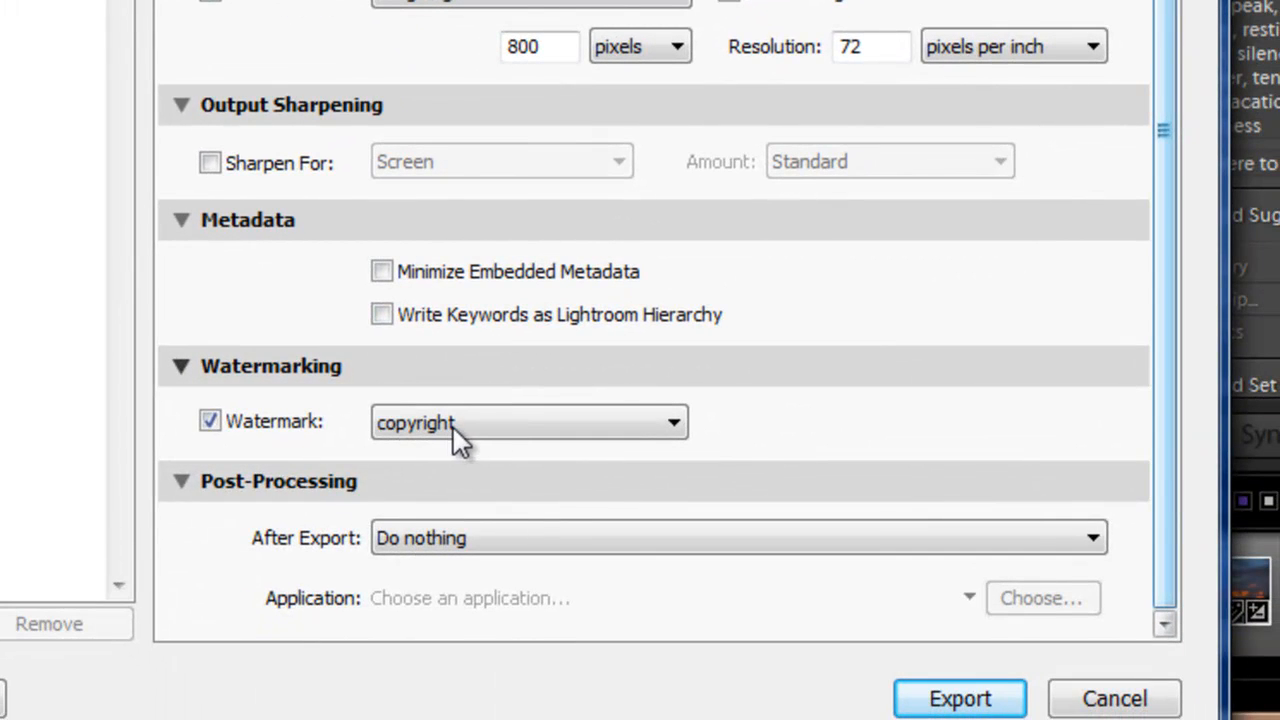
- Select the copyright preset as the export watermark and close the export settings without exporting
click(668, 424)
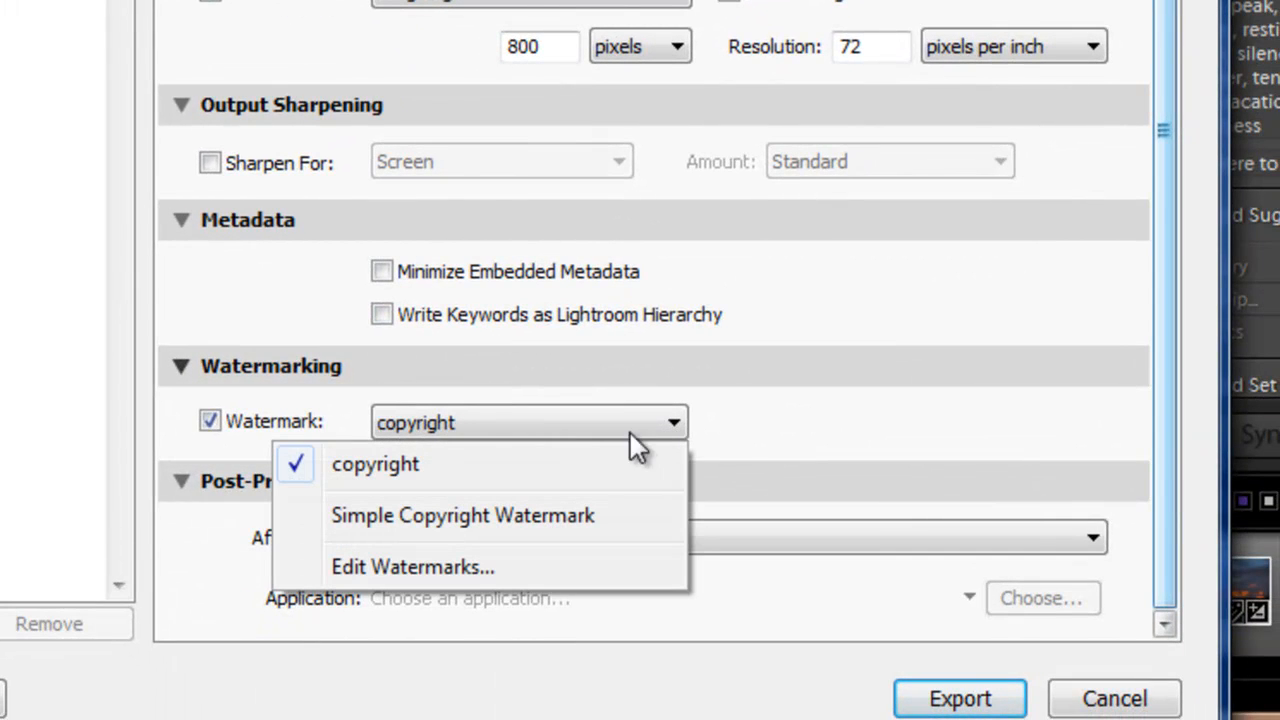
click(558, 472)
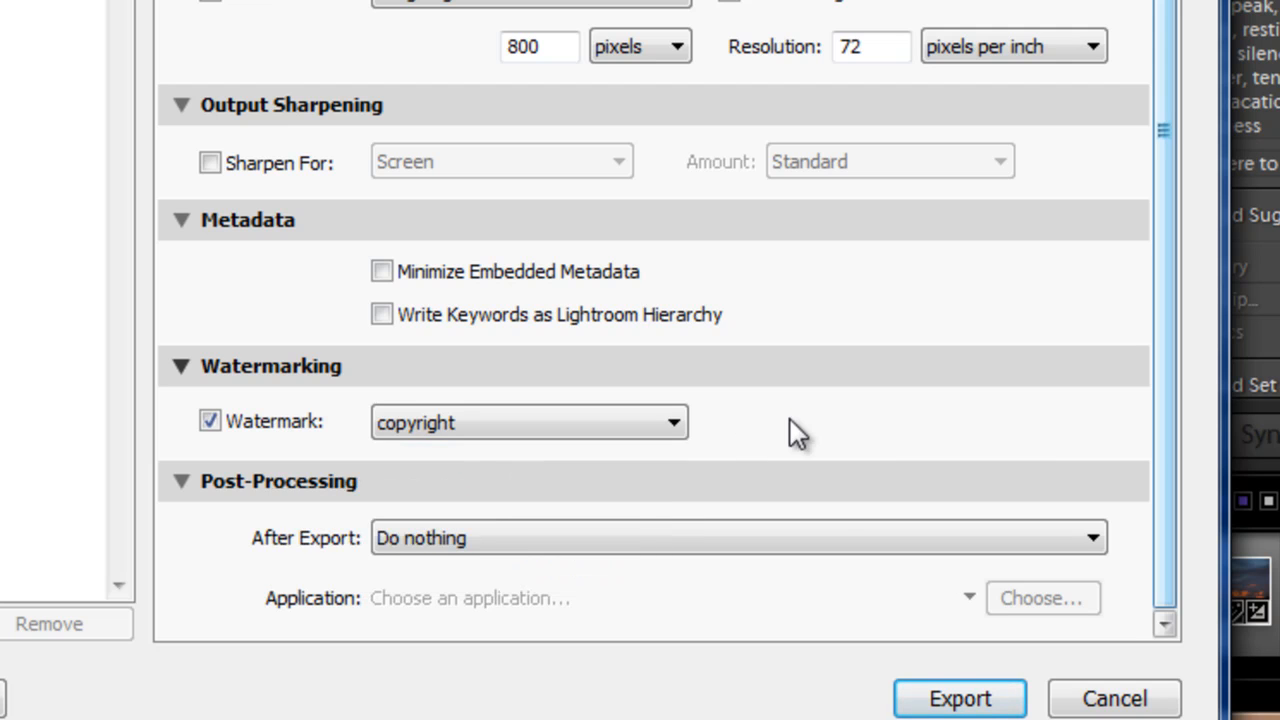
click(1112, 699)
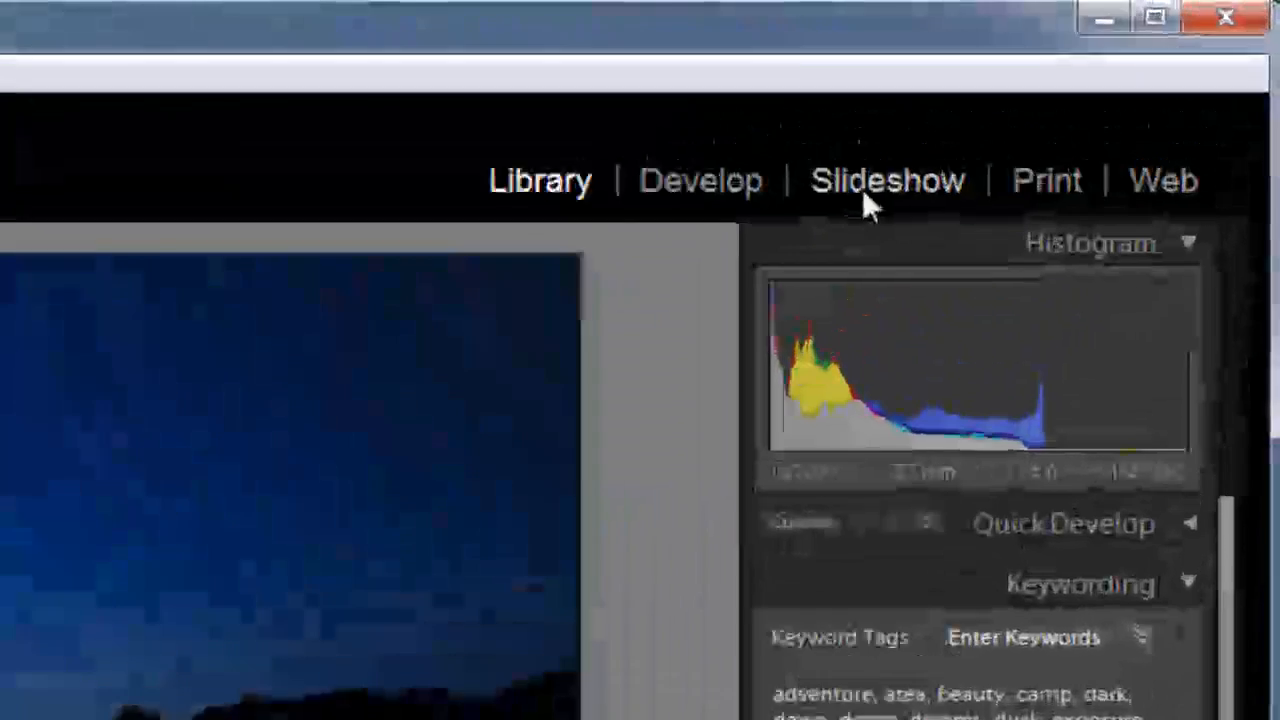
- In the Slideshow module, enable watermarking in the overlays and apply the copyright preset
click(1099, 84)
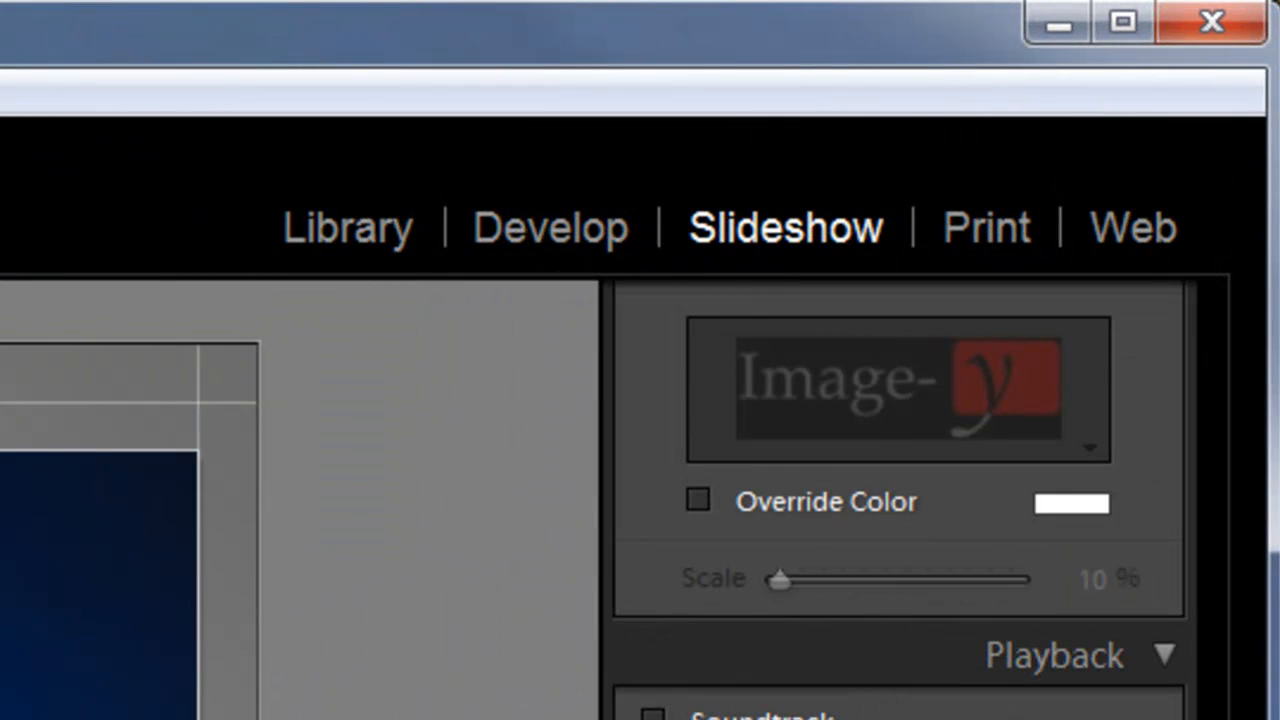
scroll(898, 500, up, 10)
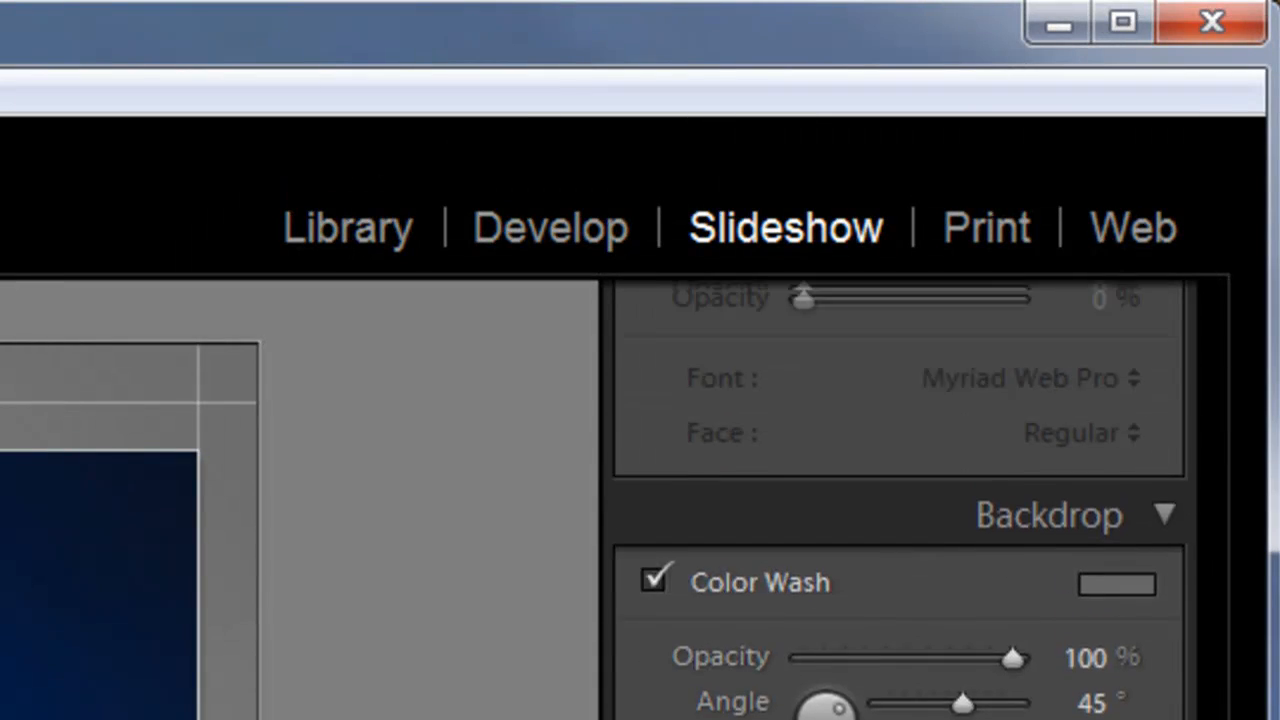
drag(1217, 719, 1214, 681)
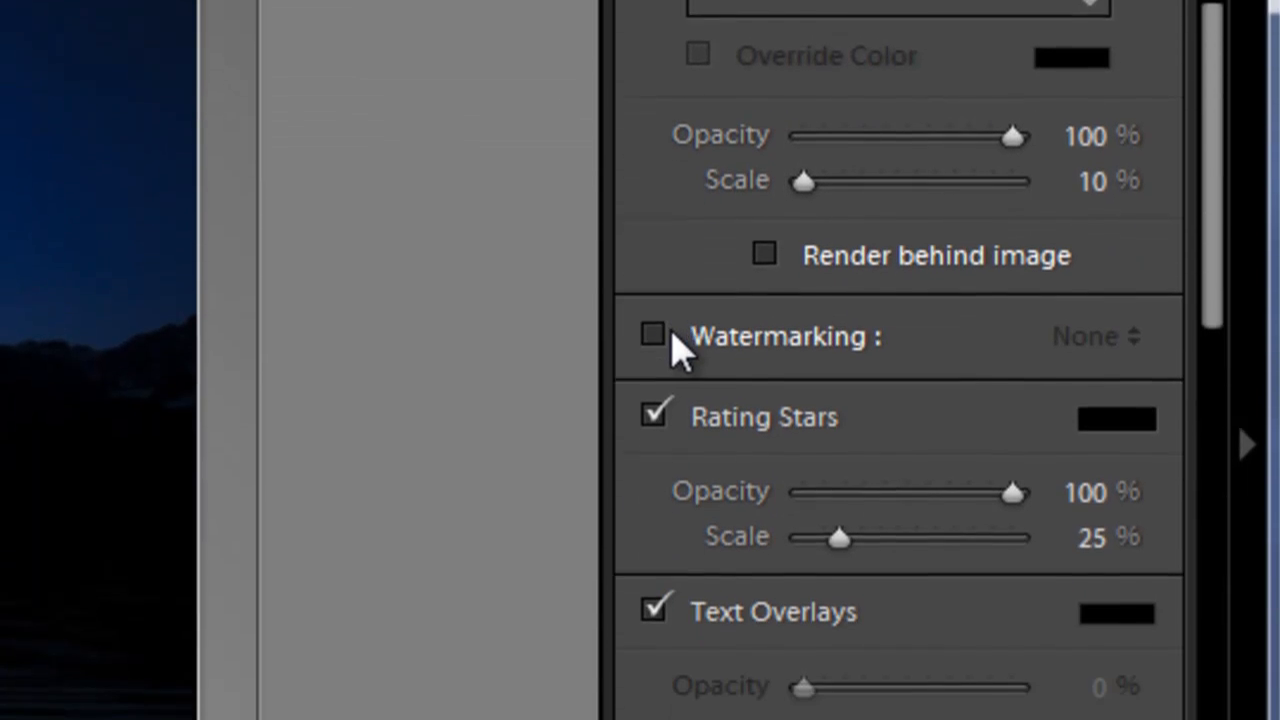
click(654, 334)
click(1058, 336)
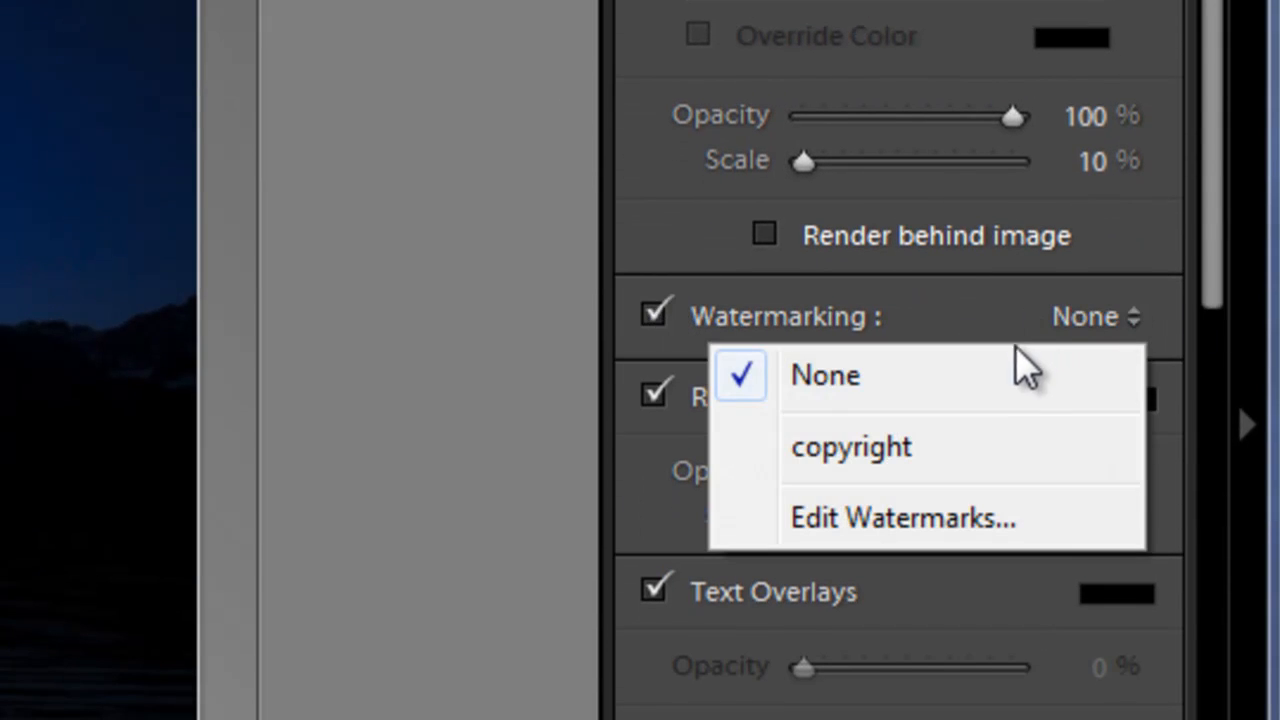
click(968, 446)
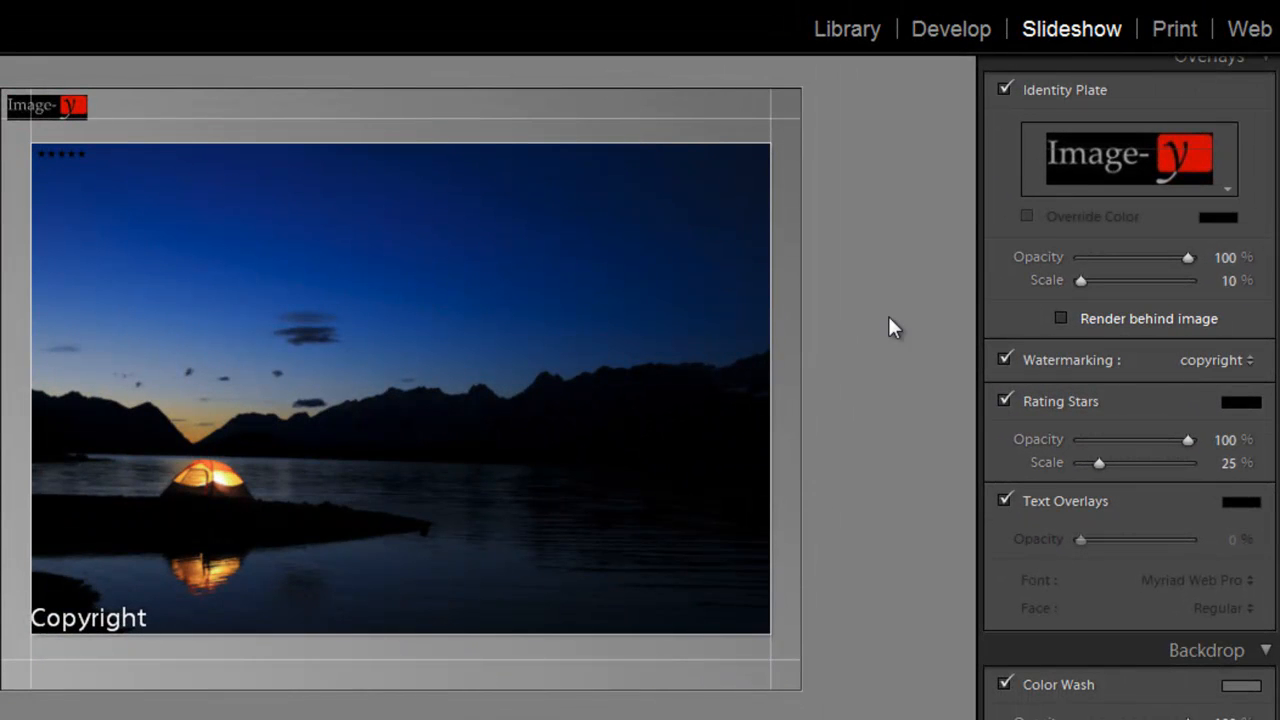
- In the Web module, set the HTML gallery's output watermark to the copyright preset
click(1250, 29)
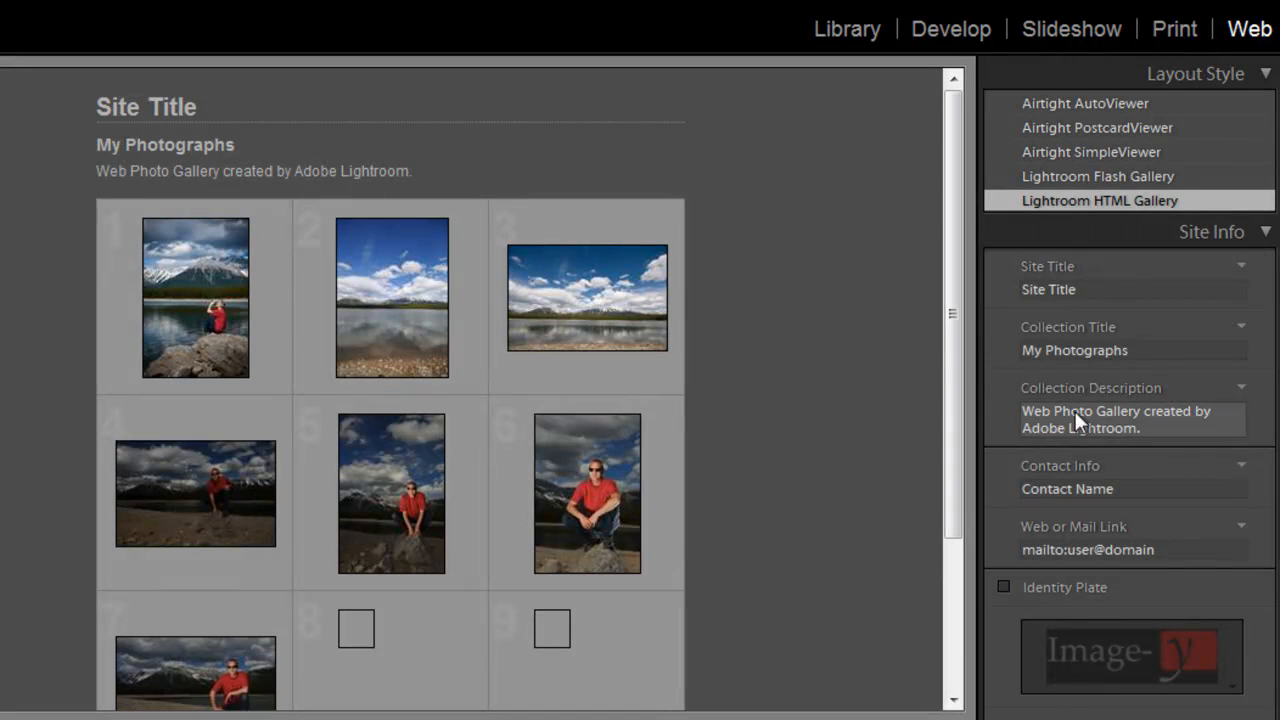
scroll(1277, 462, down, 10)
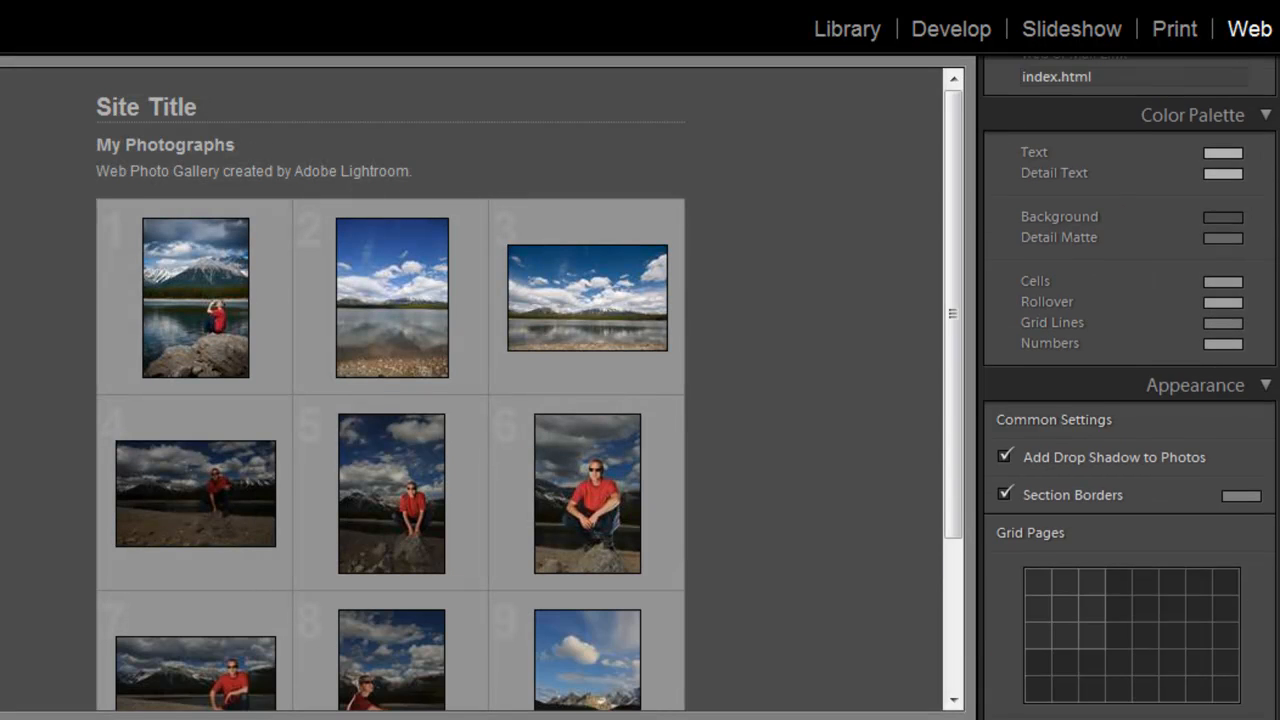
scroll(1277, 462, down, 8)
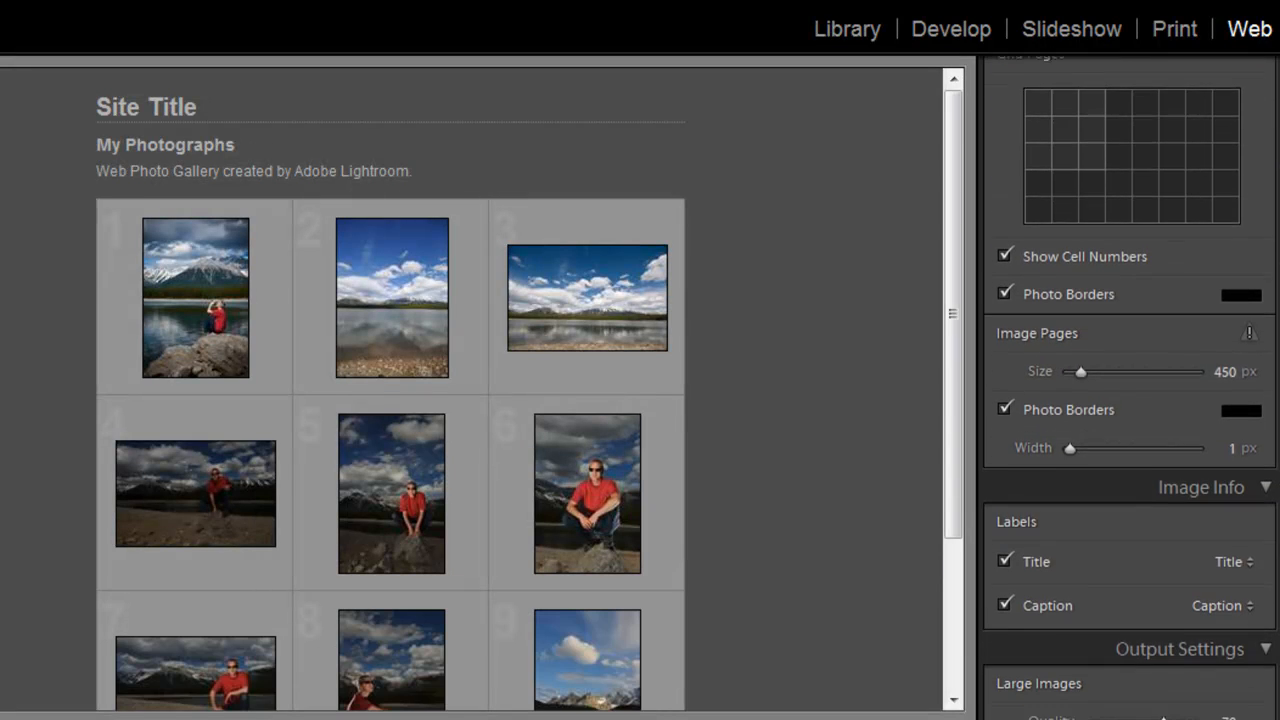
scroll(1277, 462, down, 5)
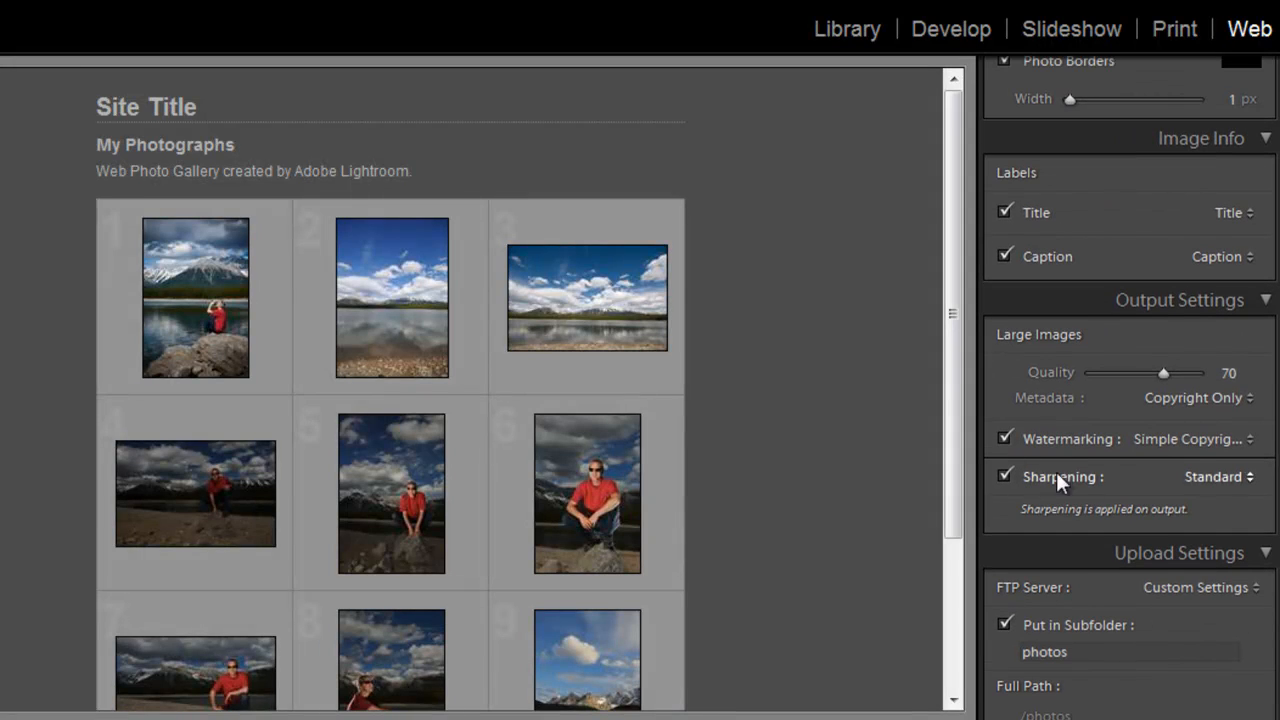
click(1130, 440)
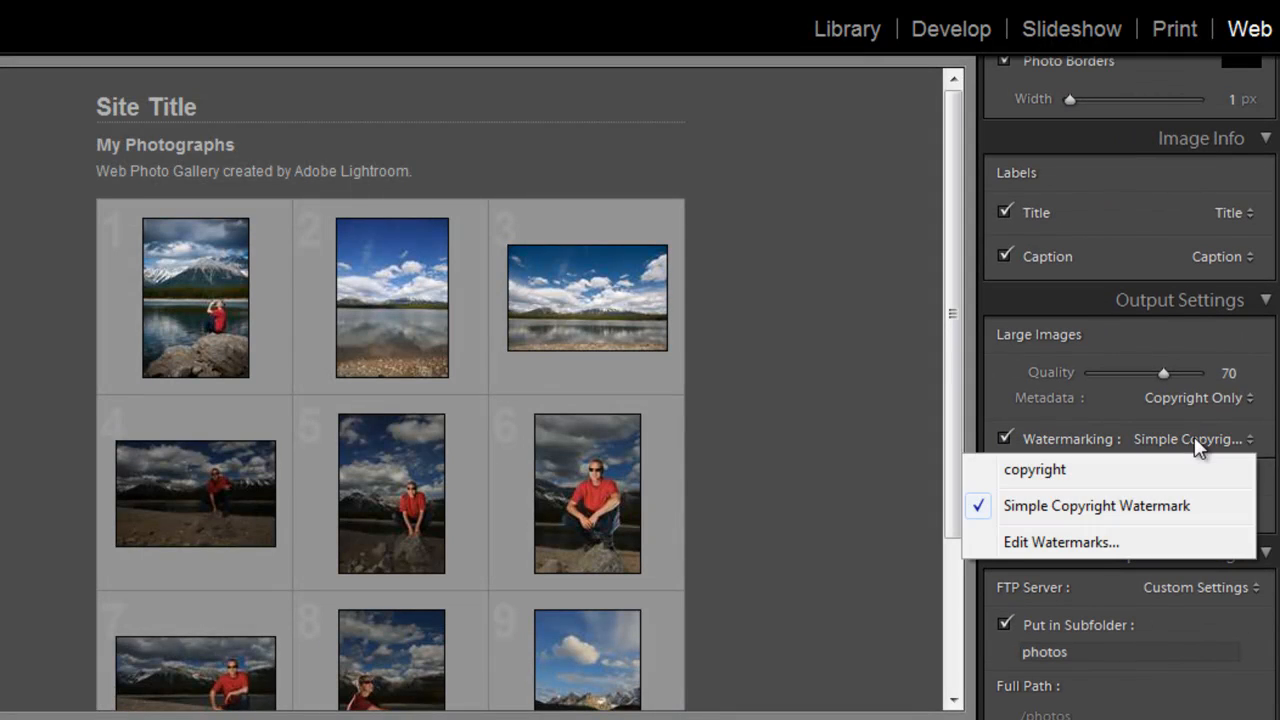
click(1112, 472)
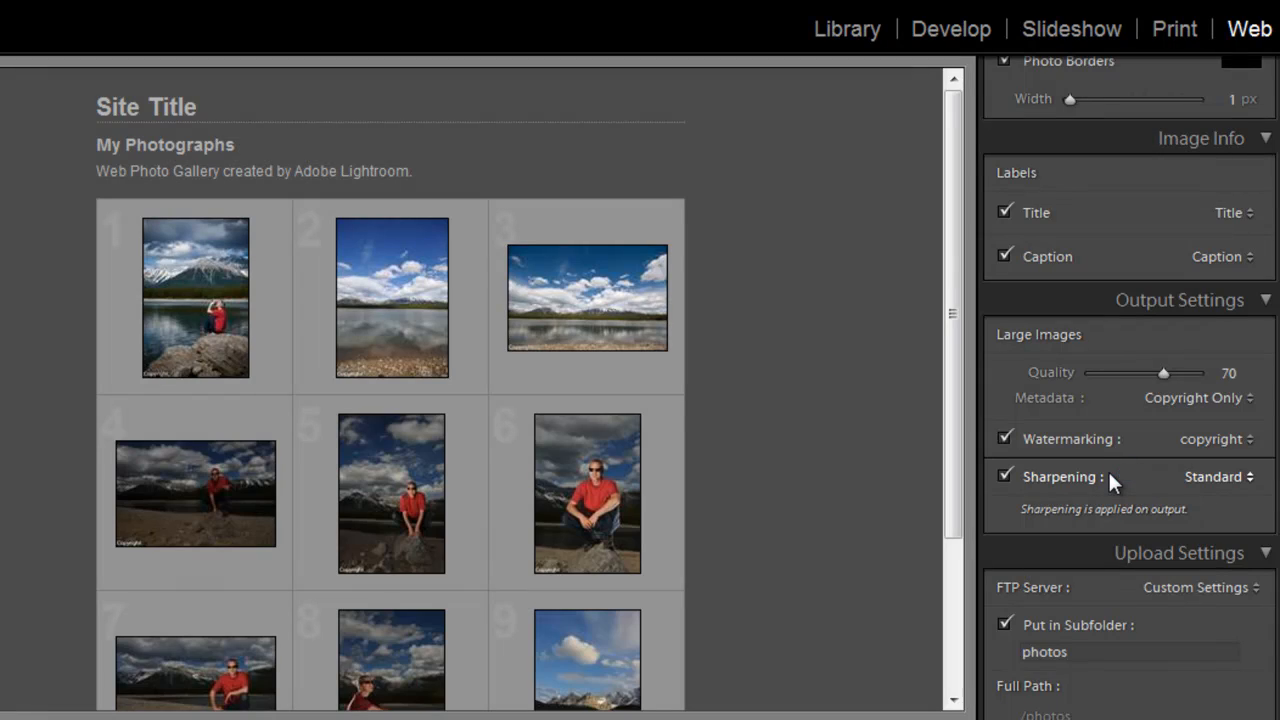